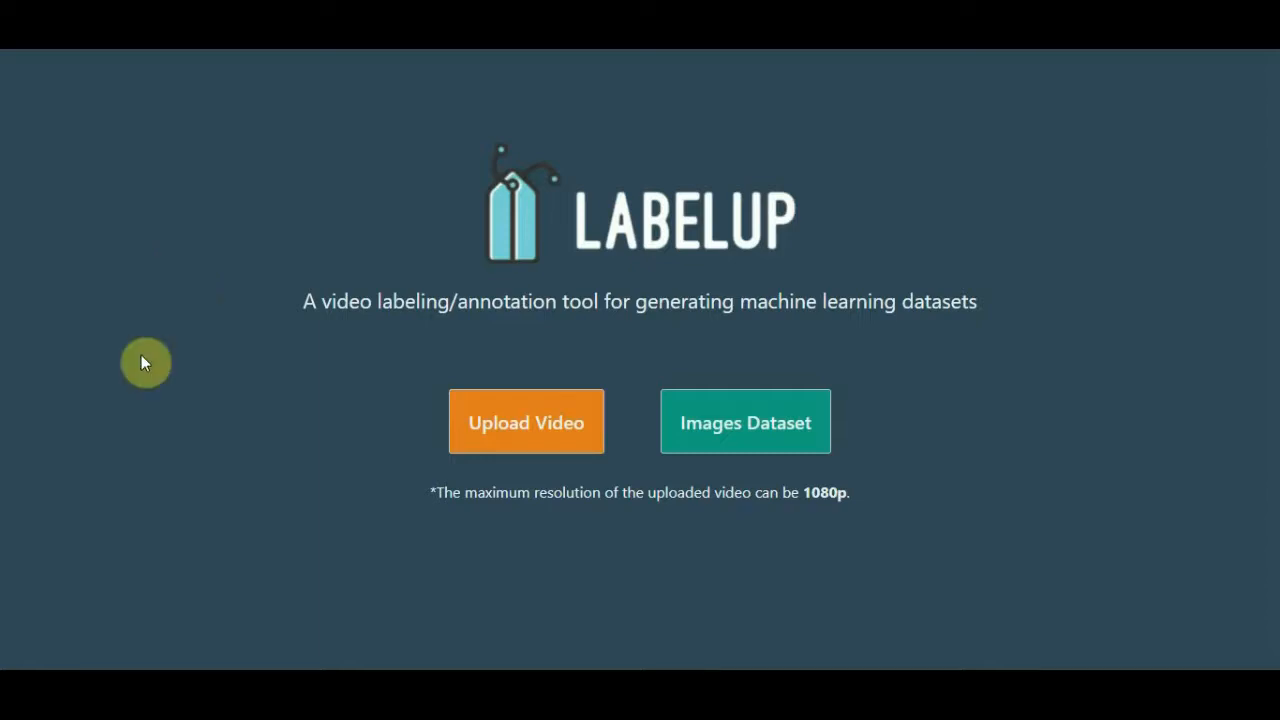
Upload a video file for labeling, play it briefly and pause it
left_click(503, 424)
double_click(197, 192)
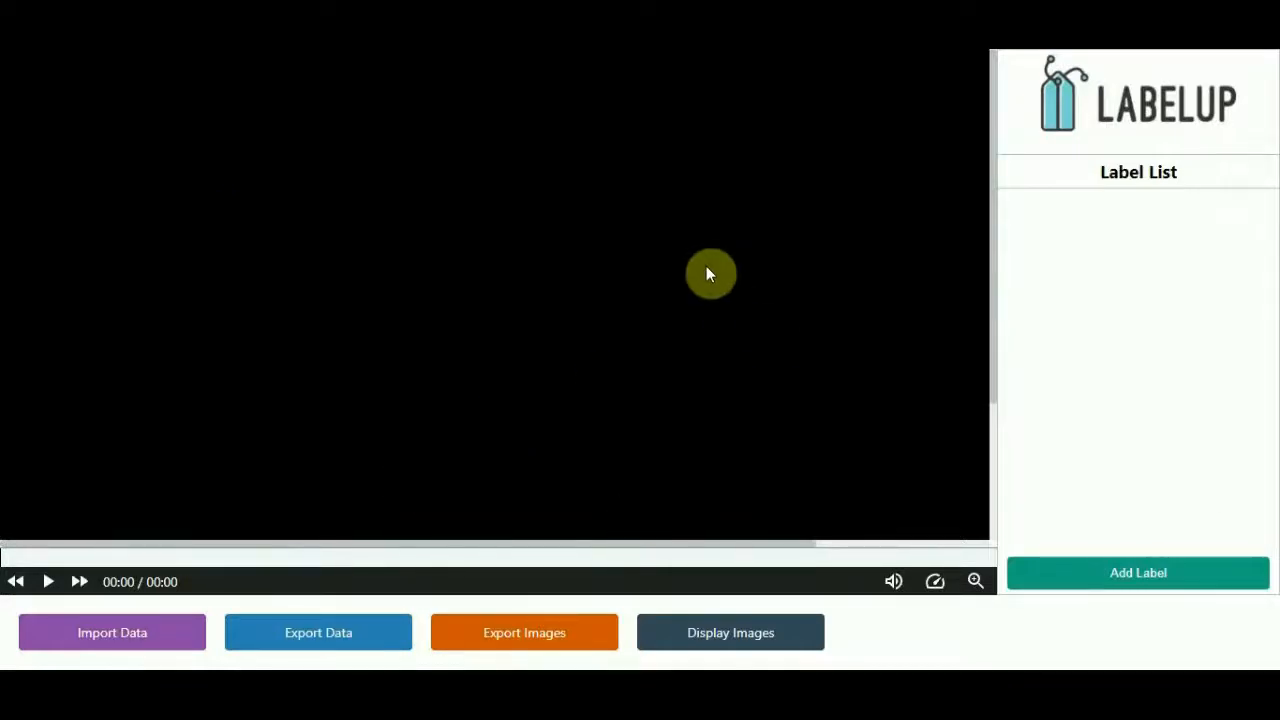
left_click(47, 581)
left_click(48, 585)
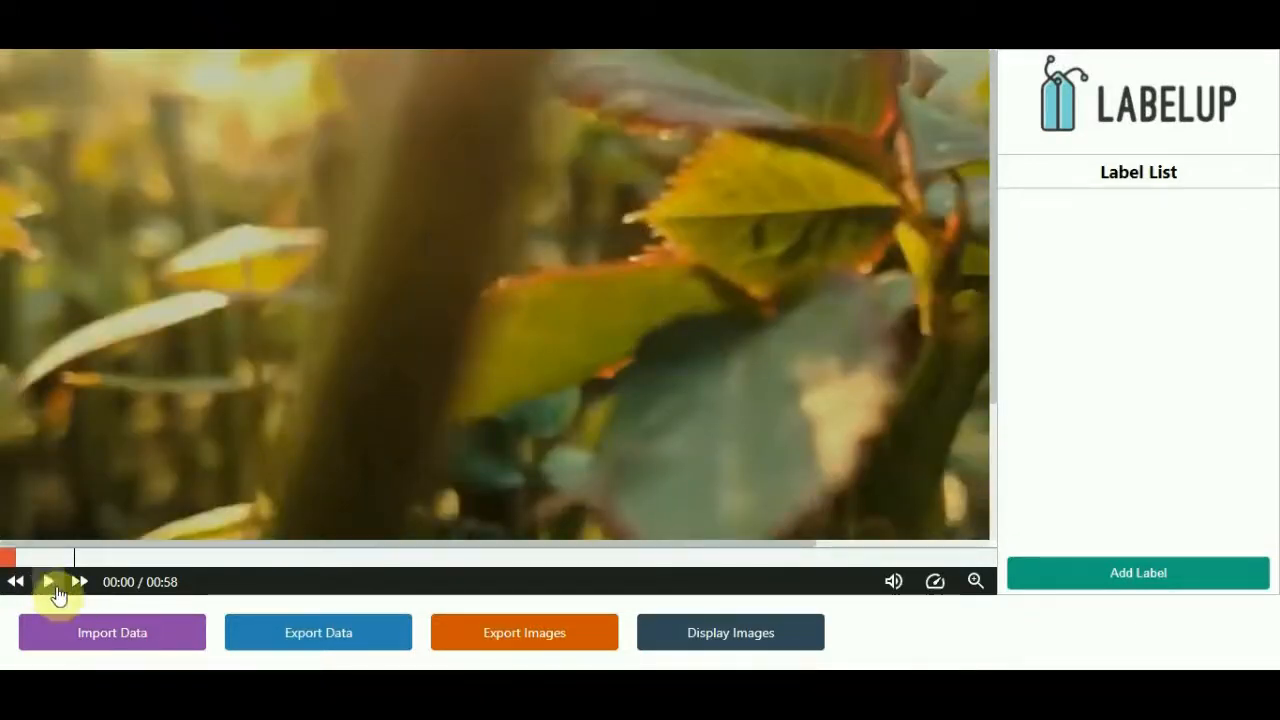
Skip the video forward three times and back three times to try the frame navigation
left_click(82, 582)
left_click(83, 582)
left_click(83, 582)
left_click(18, 583)
left_click(18, 583)
left_click(18, 583)
Adjust the playback volume and zoom the video out until the whole frame fits in the viewing area
mouse_move(894, 592)
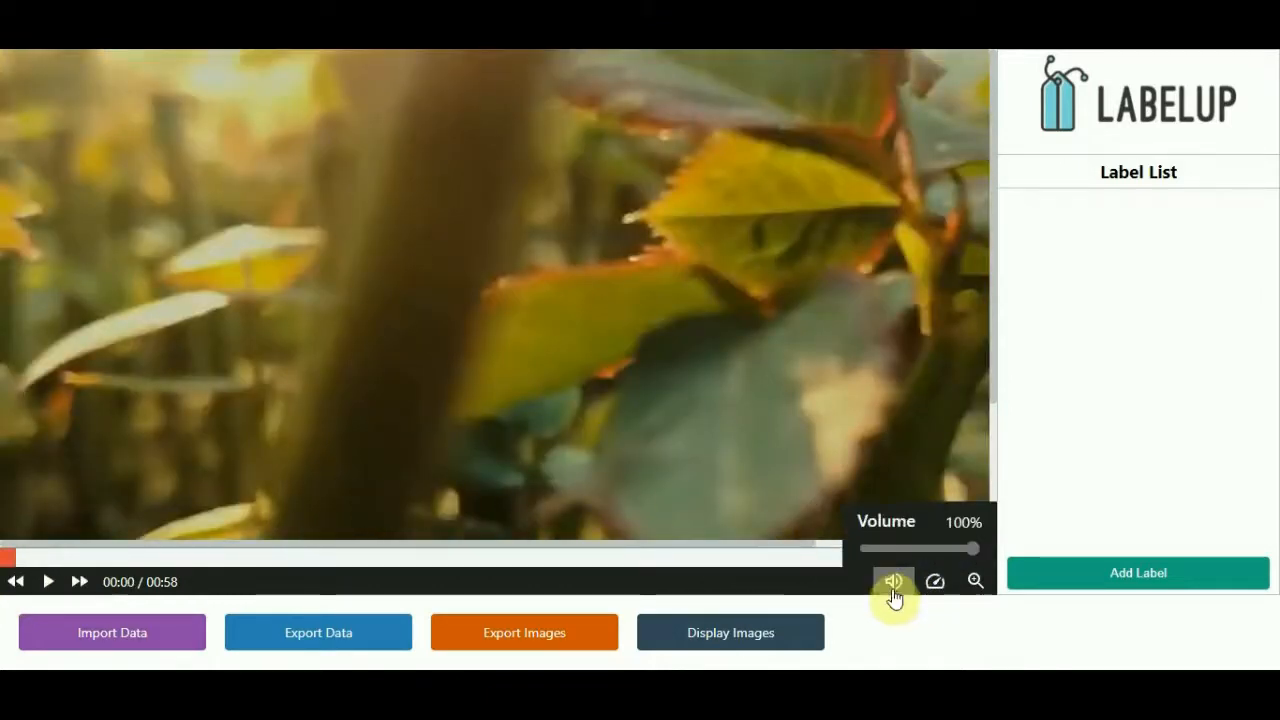
mouse_move(896, 549)
left_mouse_down()
mouse_move(917, 551)
mouse_move(860, 551)
mouse_move(940, 553)
mouse_move(880, 557)
left_mouse_up()
mouse_move(935, 585)
mouse_move(993, 588)
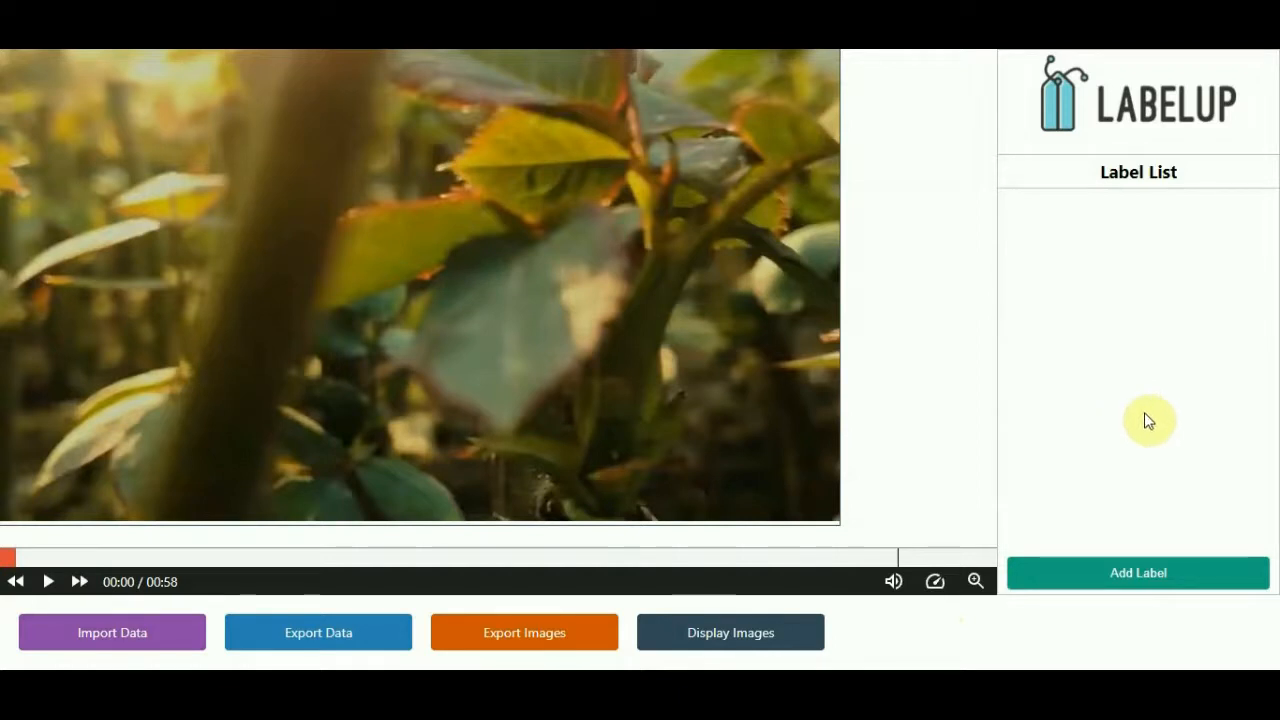
Add a label and name it "ant"
left_click(1165, 574)
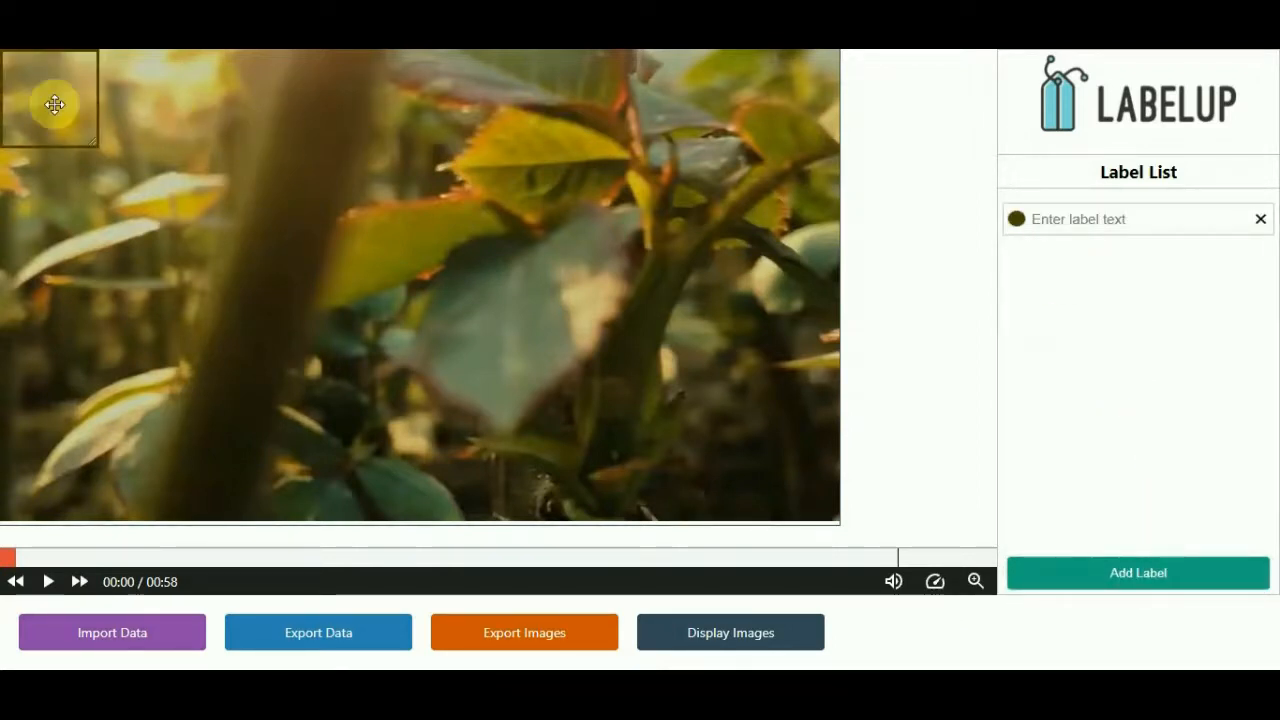
left_click(1094, 213)
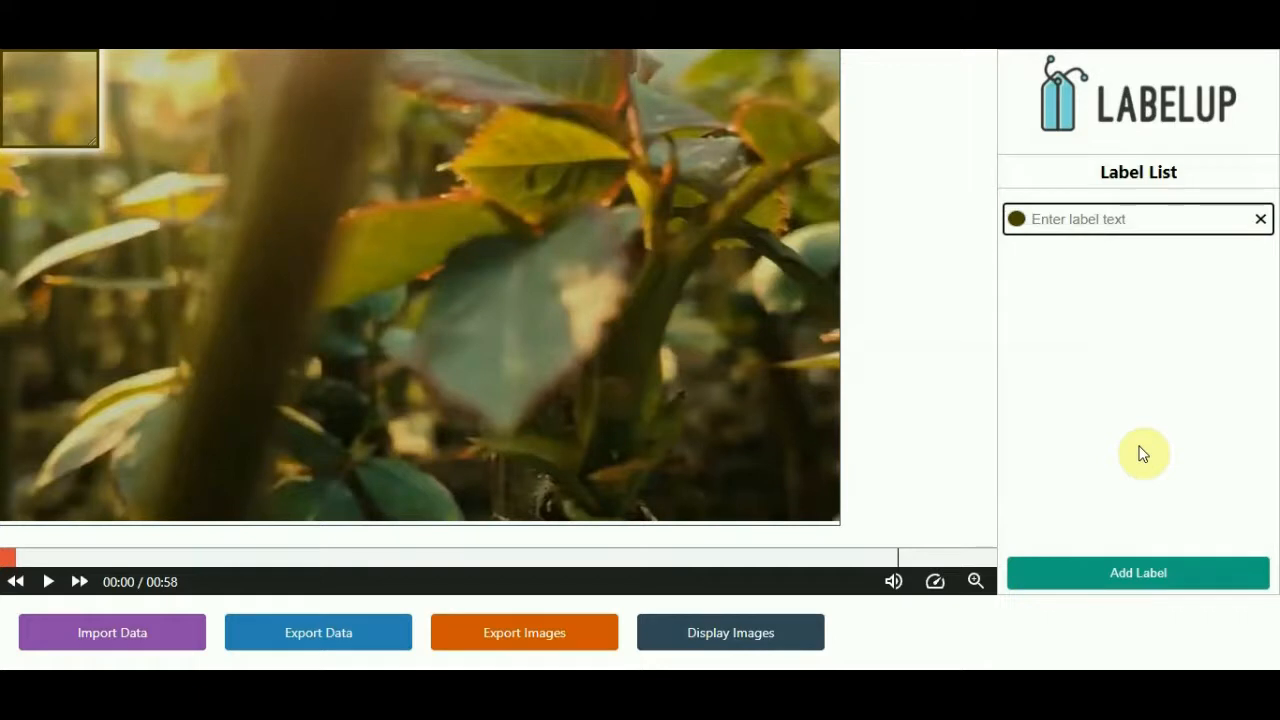
type("ant")
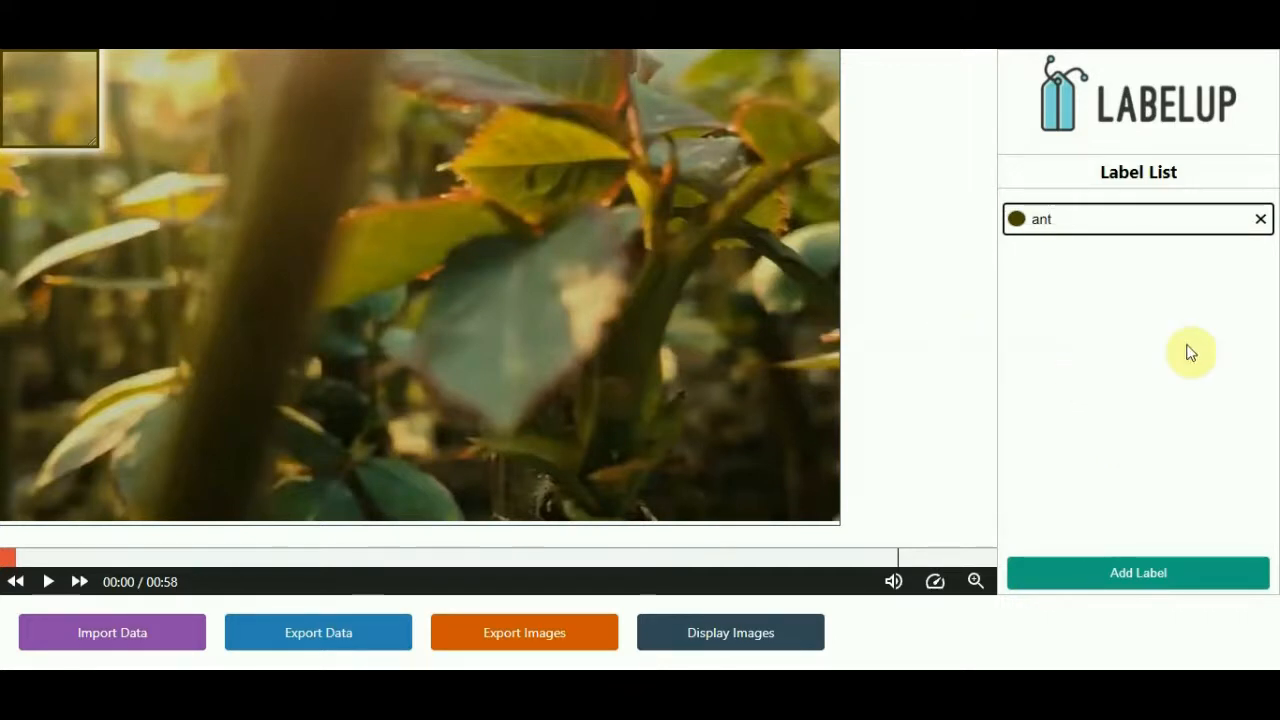
left_click(1080, 290)
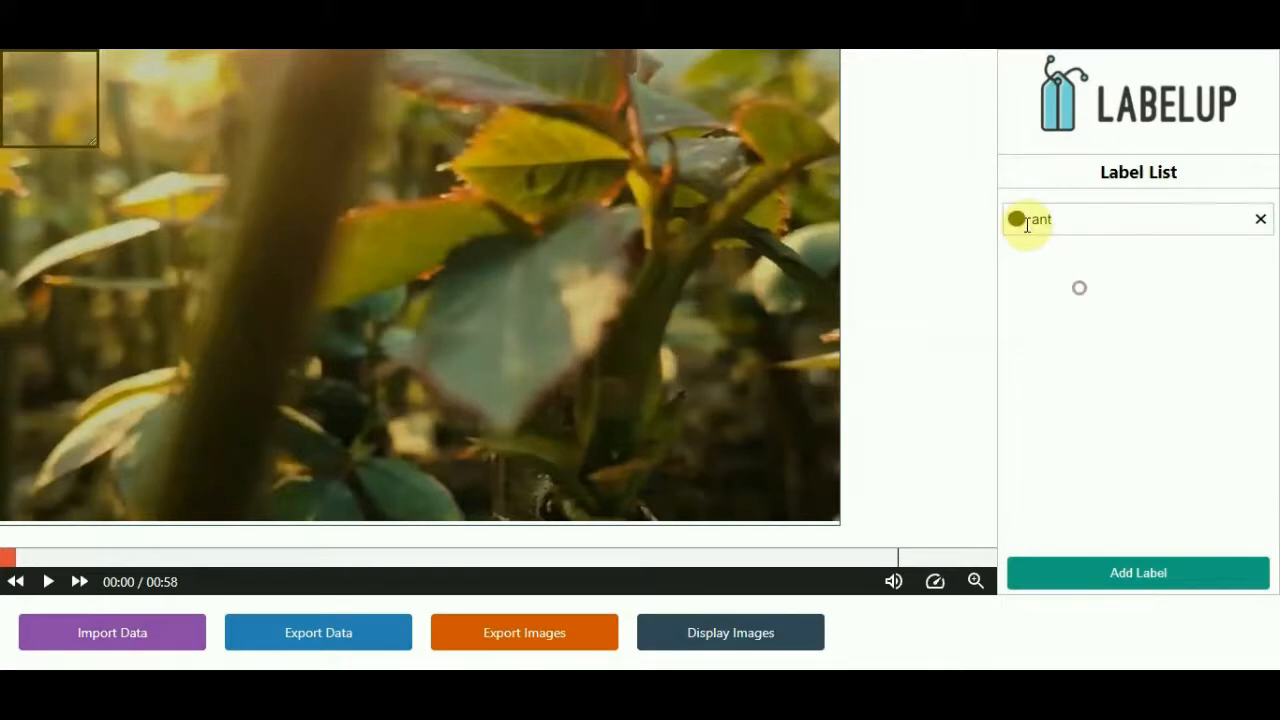
Set the ant label's colour to red (255, 0, 0) and move its box onto the dark stem
left_click(1017, 222)
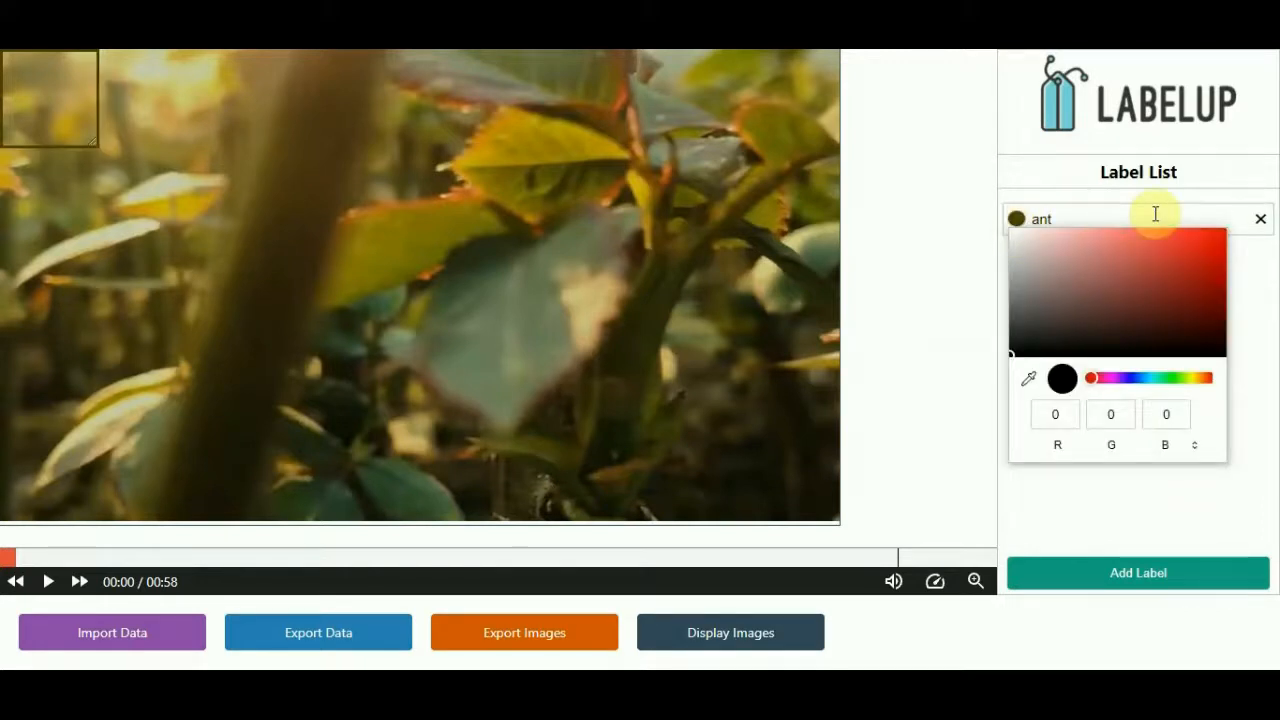
left_click_drag(1180, 258, 1223, 222)
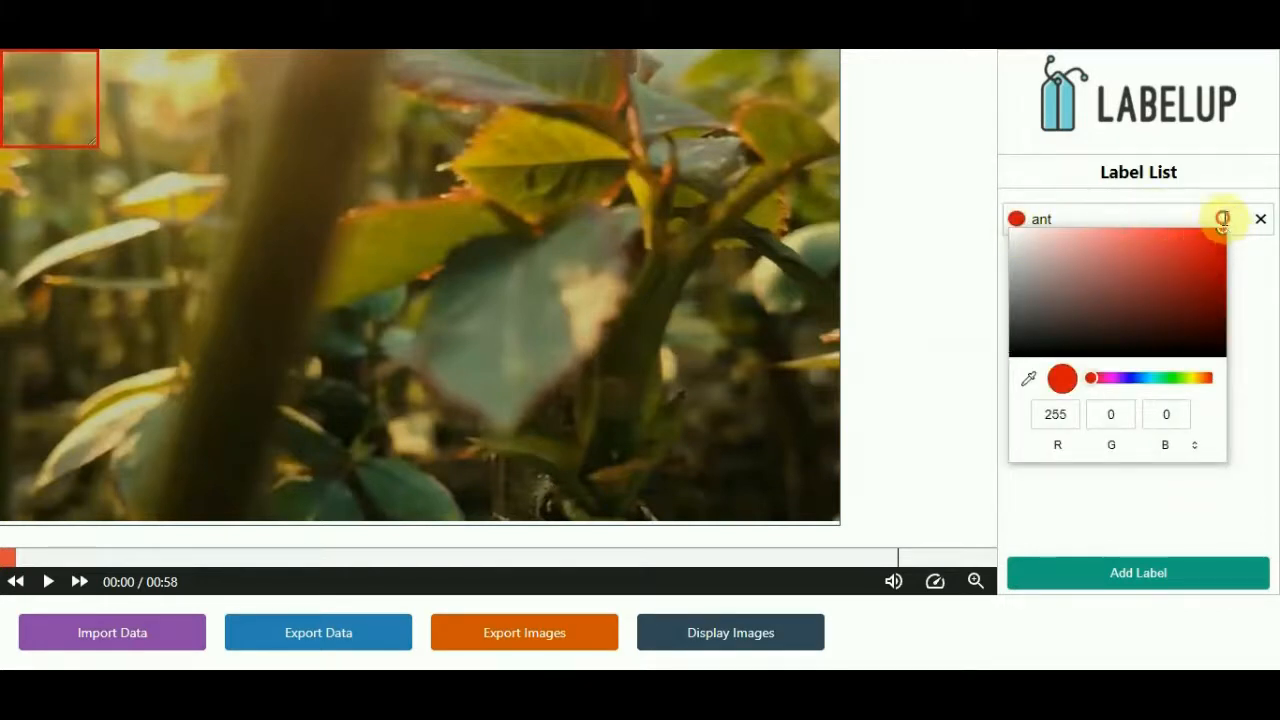
left_click(1273, 283)
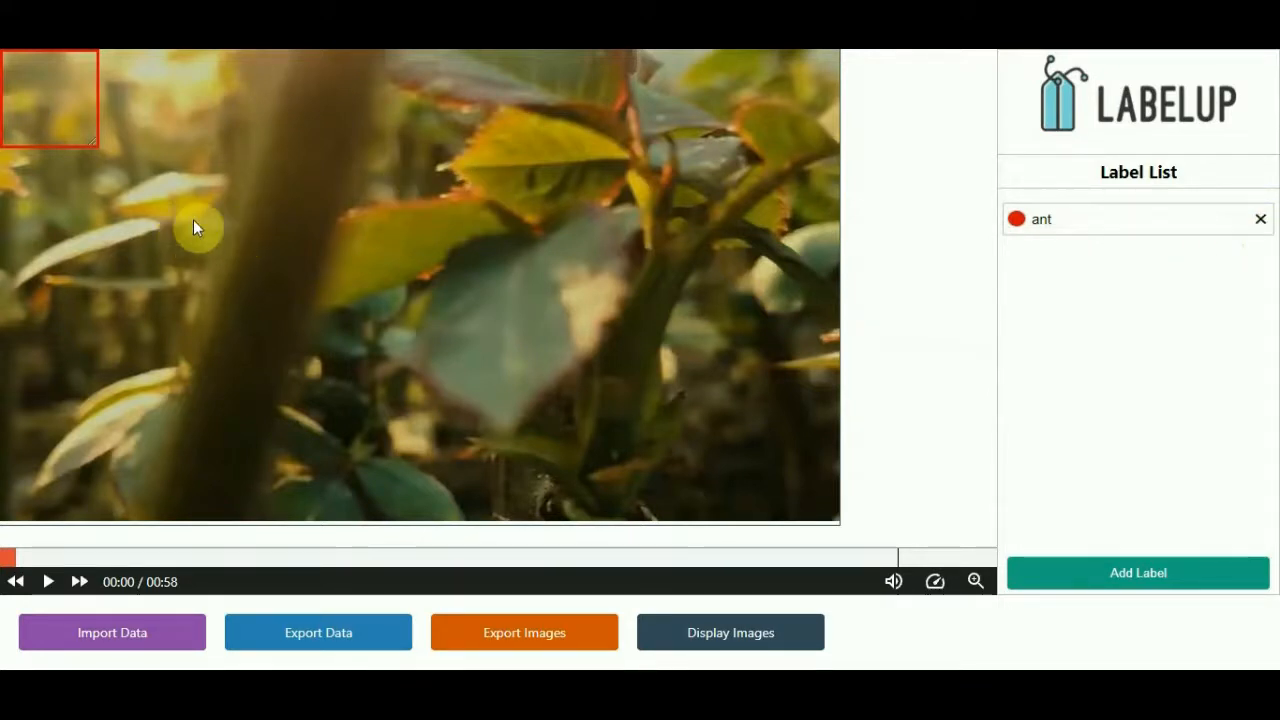
left_click_drag(41, 79, 235, 207)
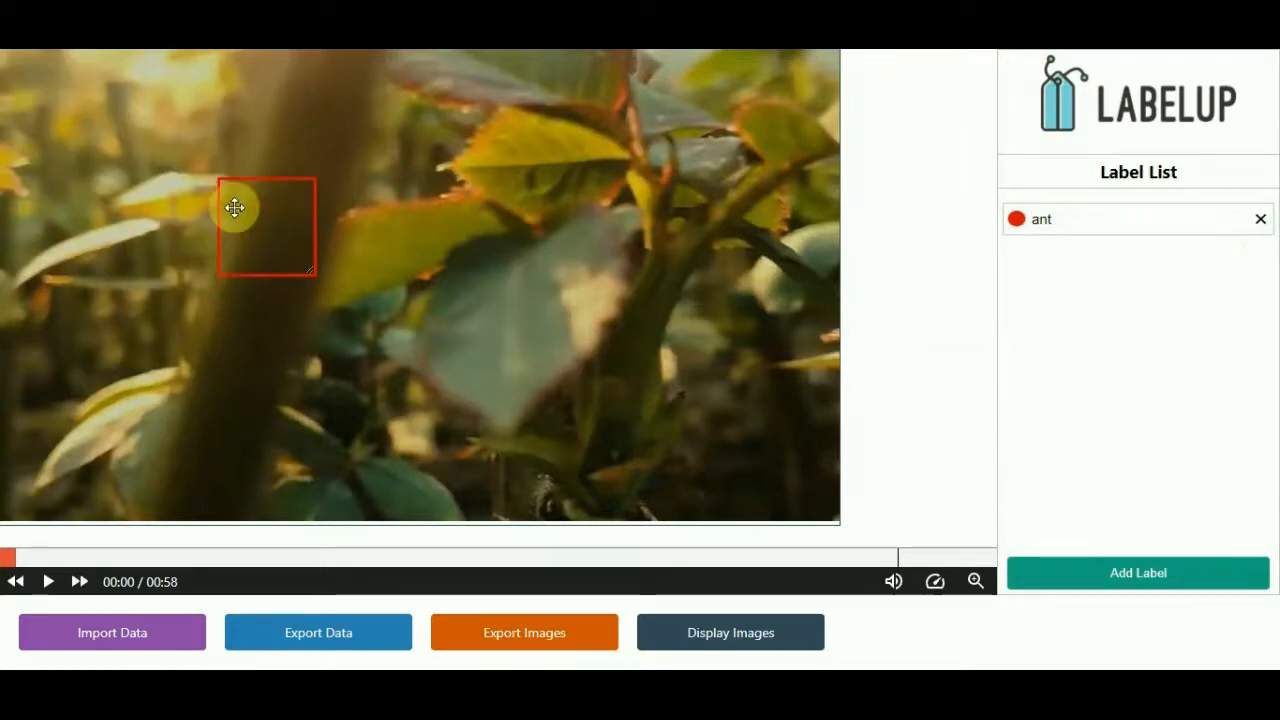
Move the video to 00:14 and replace the existing label with a new one named "ant"
left_click_drag(131, 554, 279, 559)
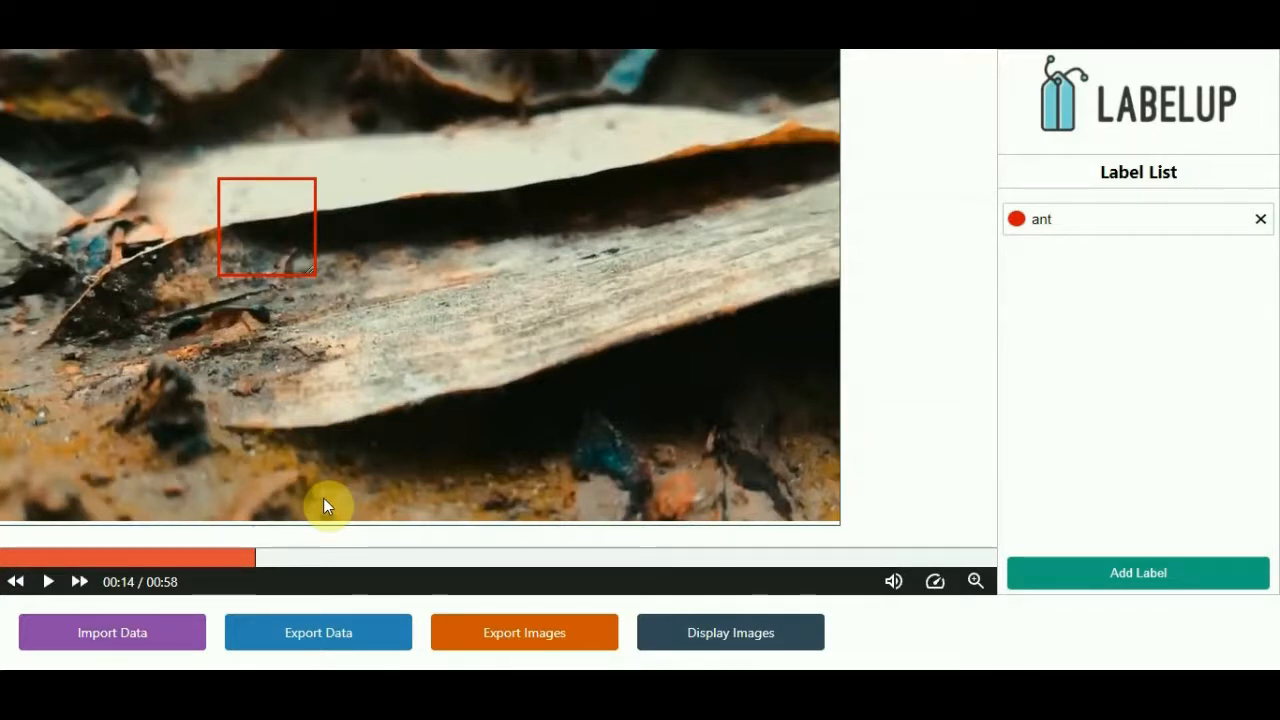
left_click(1259, 221)
left_click(1114, 560)
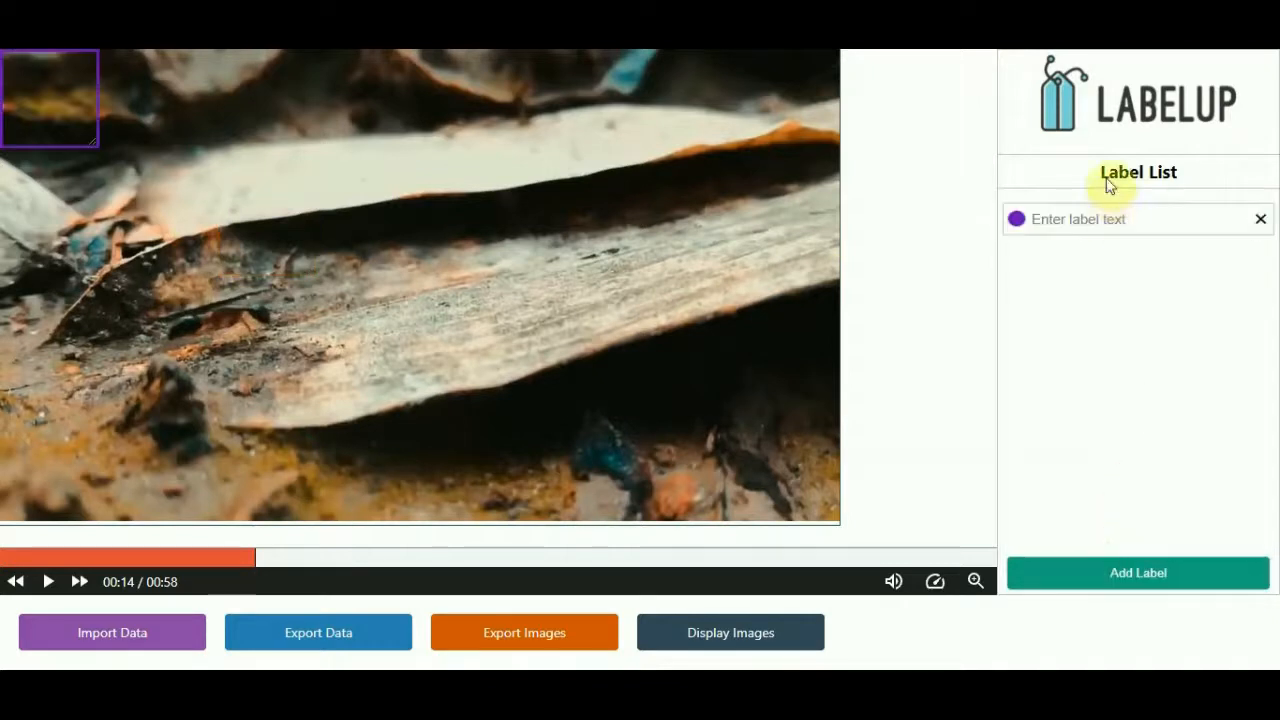
left_click(1109, 221)
left_click(1086, 330)
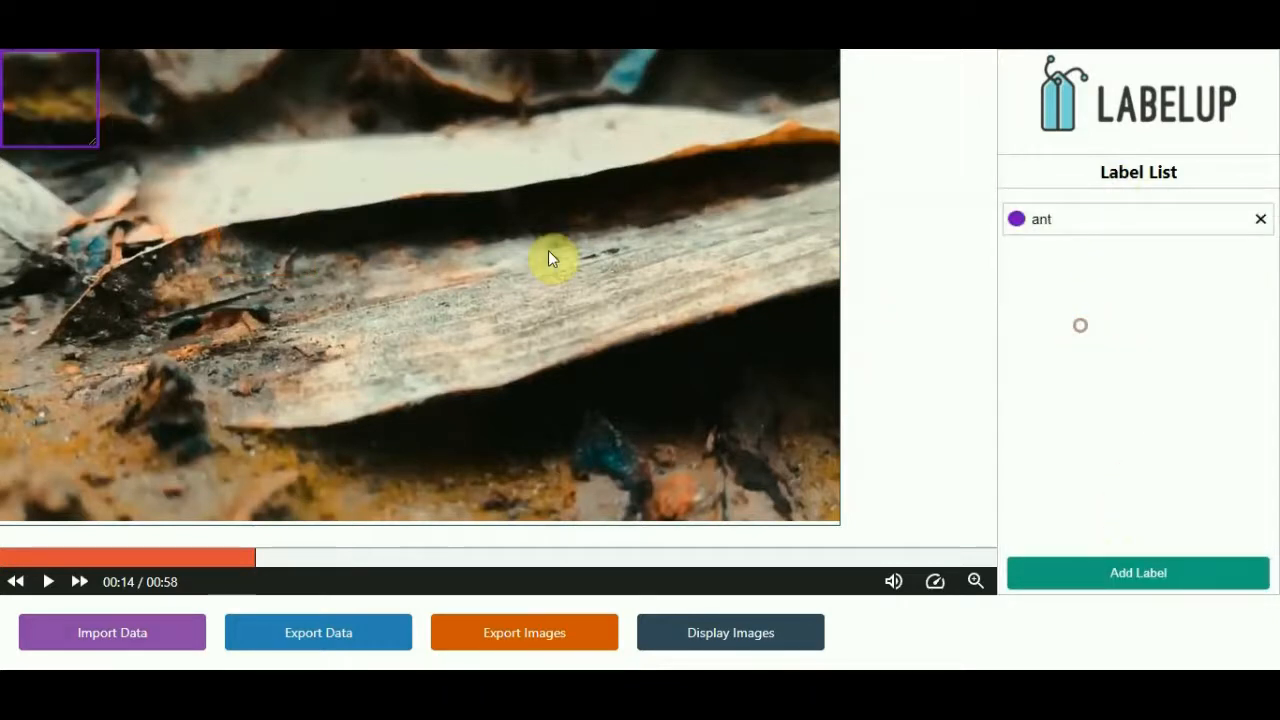
Move and resize the label's box so it encloses the ant at 00:14
left_click_drag(51, 108, 226, 314)
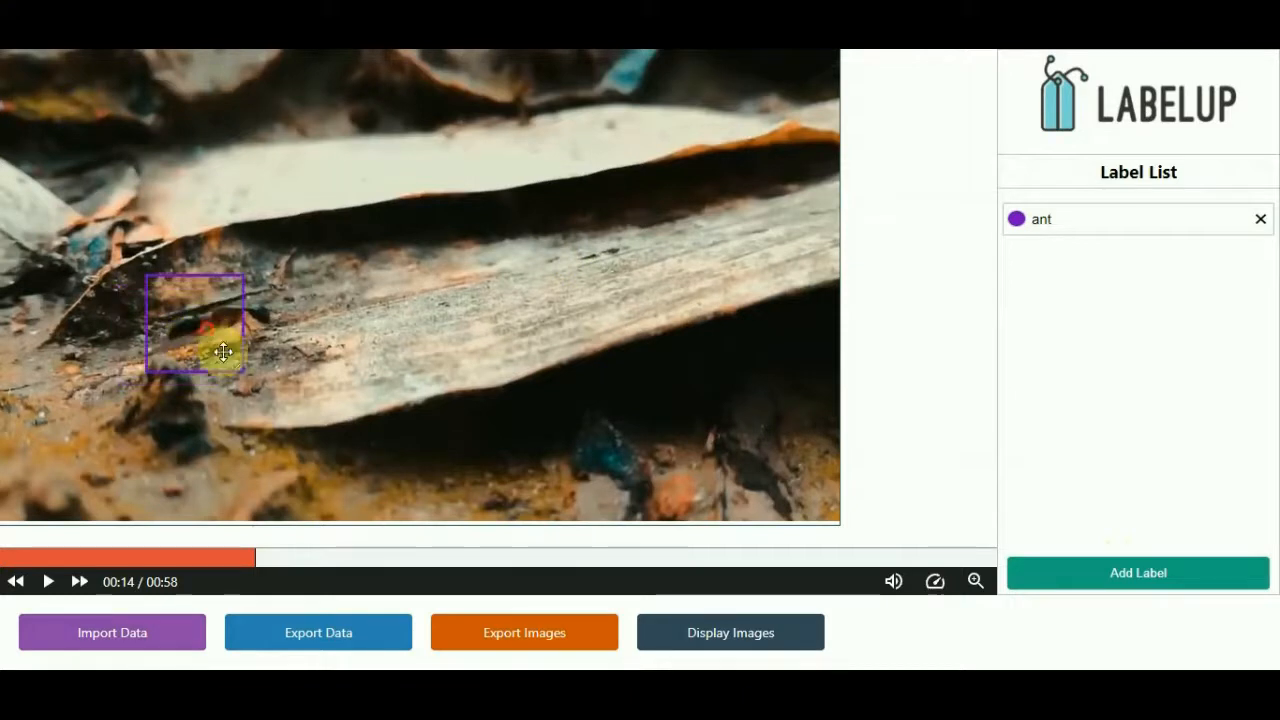
left_click_drag(240, 364, 254, 334)
Advance the video to 00:20 and refit the box tightly around the ant near the end of the leaf
key("space")
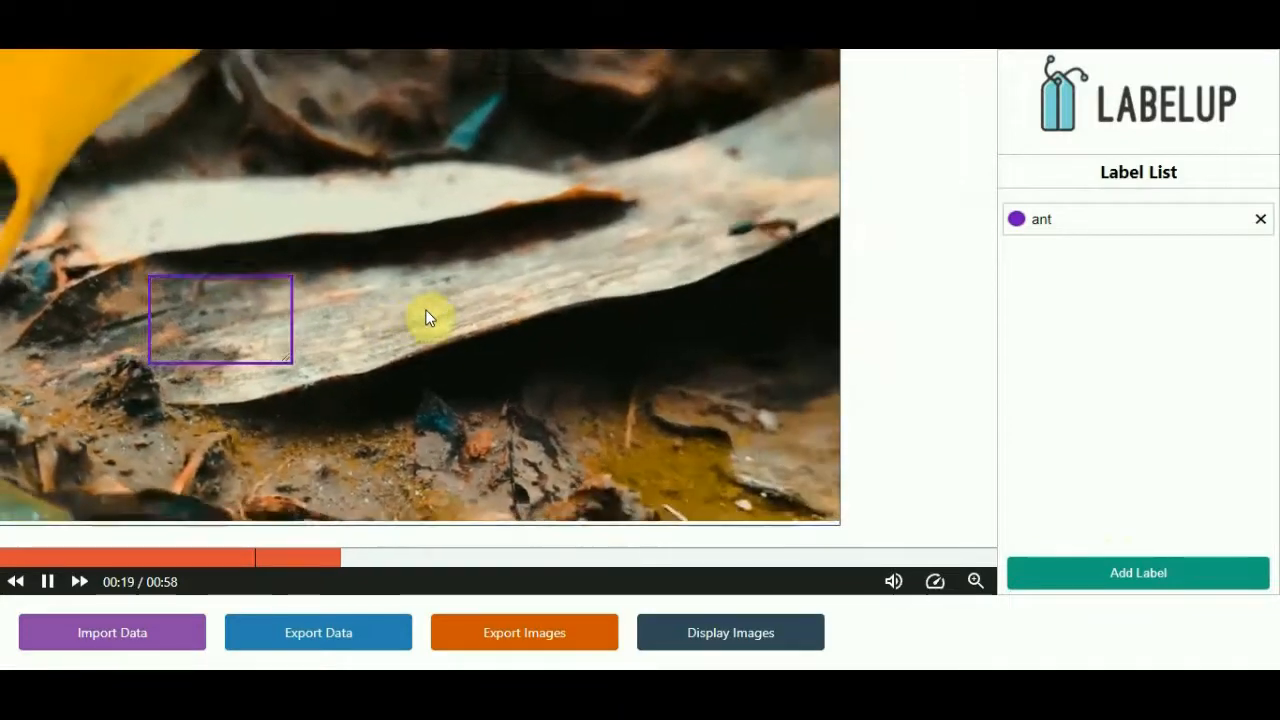
key("space")
key("Left")
key("space")
key("space")
key("space")
key("space")
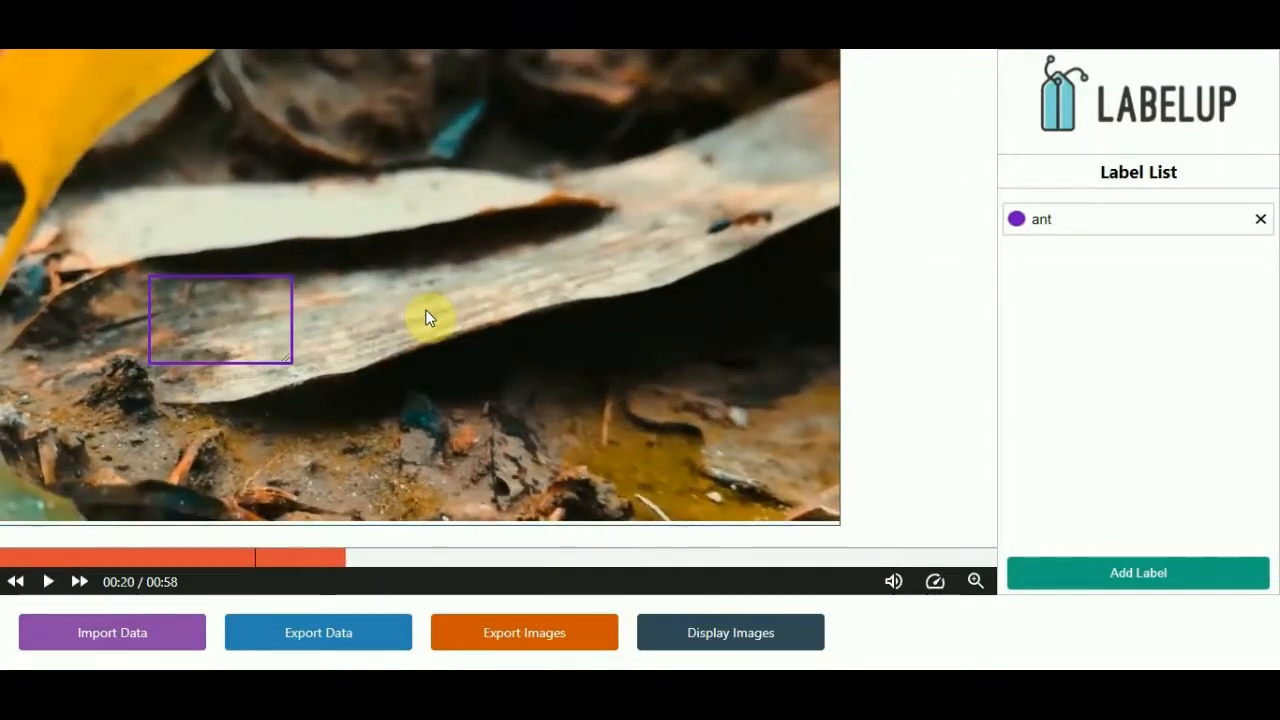
left_click_drag(206, 263, 763, 223)
left_click_drag(836, 279, 756, 220)
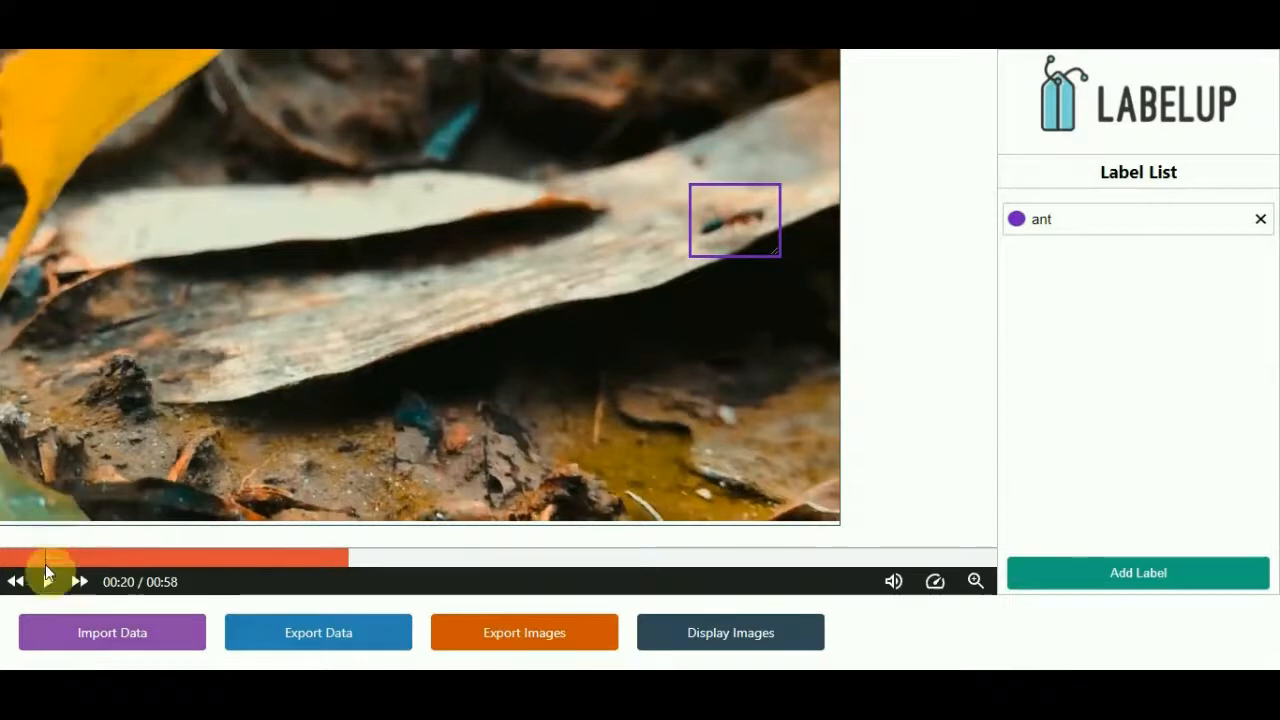
Play past the labeled segment and rewind to 00:14 to review how the box follows the ant
left_click(50, 582)
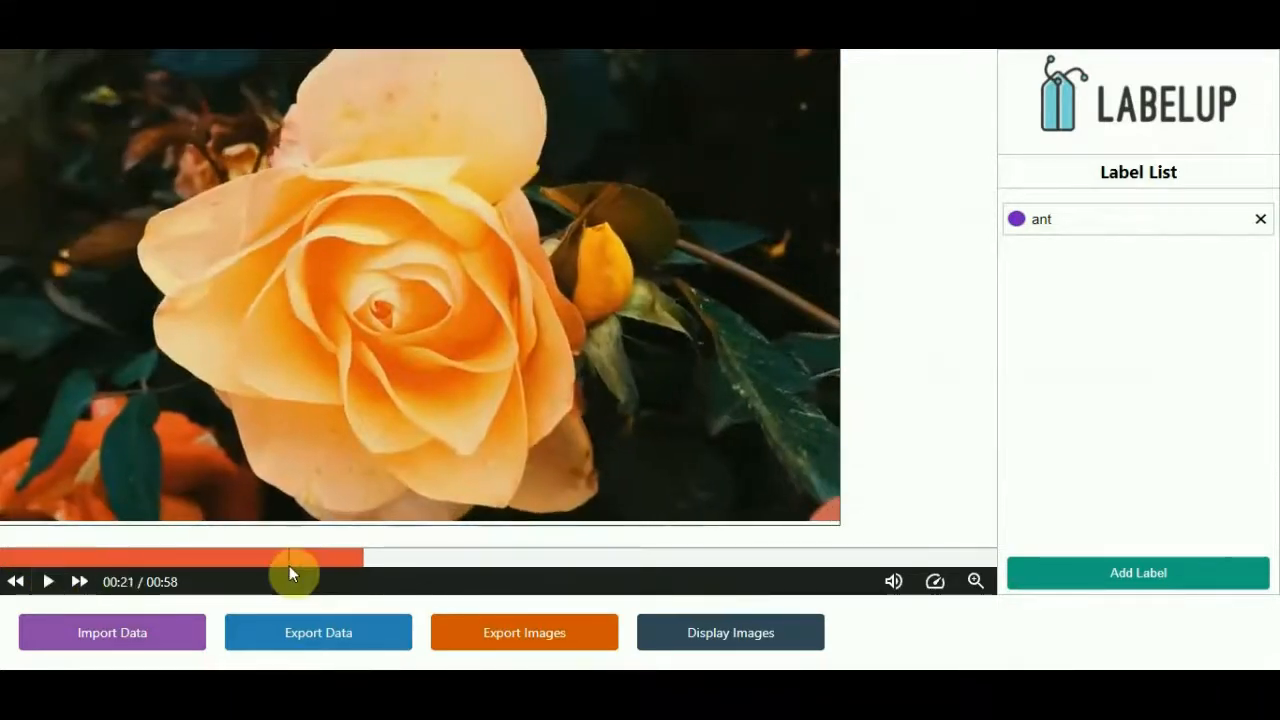
left_click_drag(296, 568, 242, 565)
left_click(47, 582)
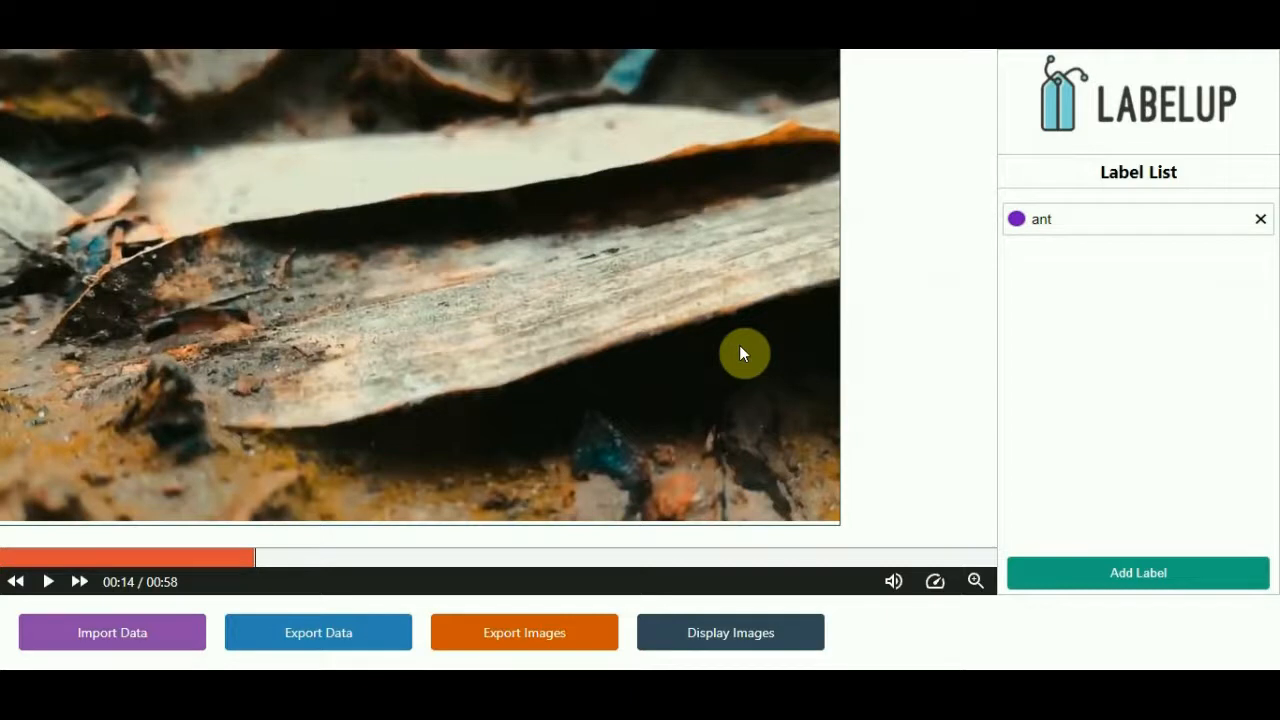
Reposition the box over the ant at successive points from 00:15 onward so it follows the ant along the leaf
key("space")
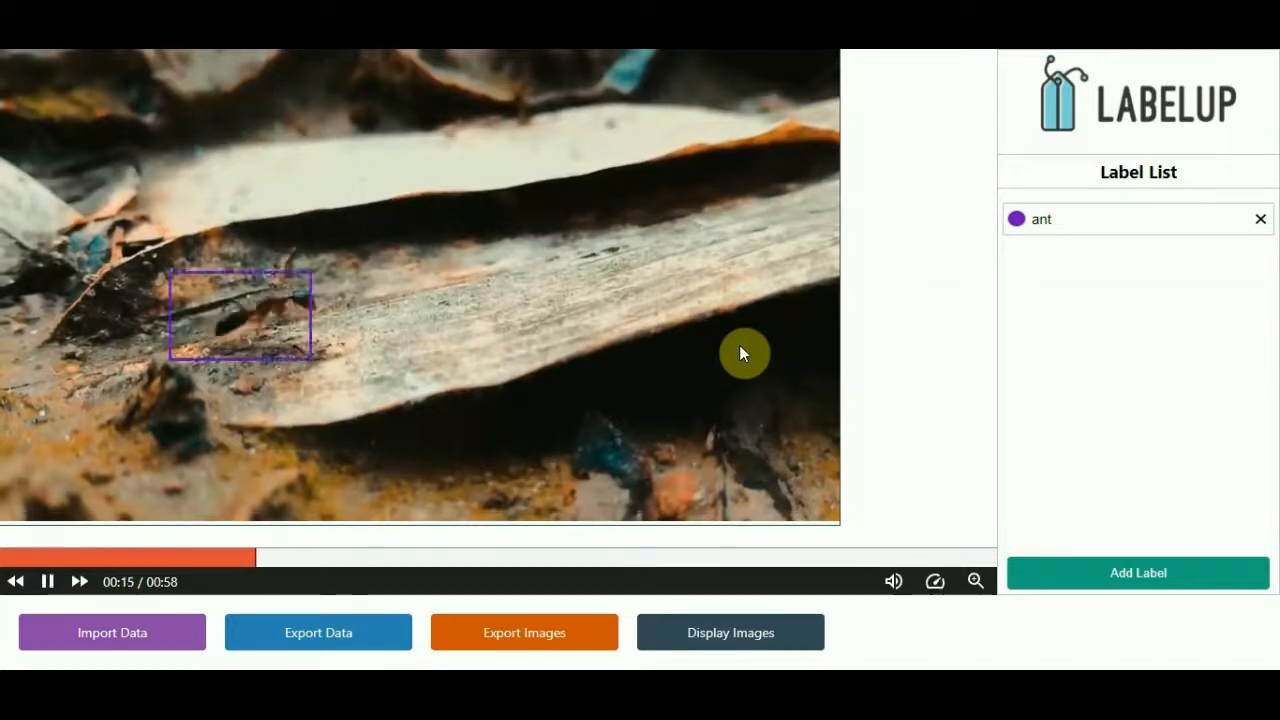
key("space")
left_click_drag(282, 305, 354, 295)
key("Right")
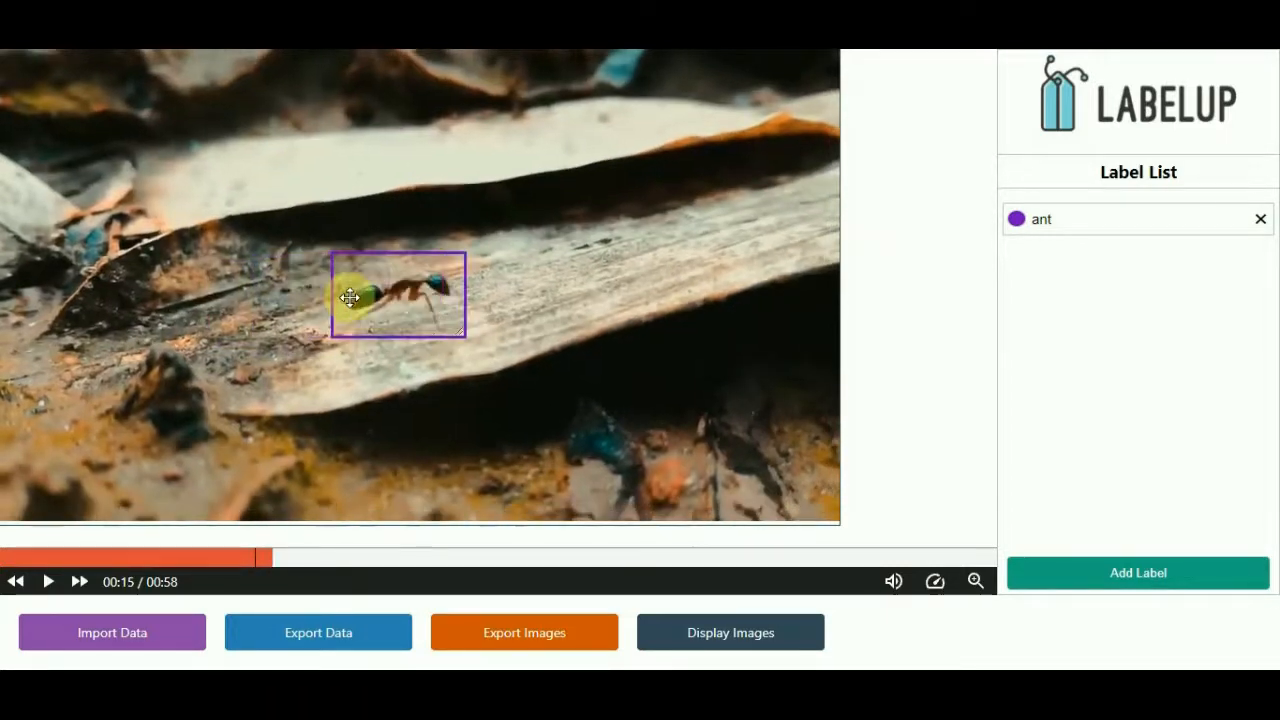
key("Right")
left_click_drag(484, 321, 532, 316)
key("Right")
left_click_drag(546, 260, 723, 245)
key("Right")
key("Right")
Replay the labeled segment through 00:21 to check the corrected box tracking
key("space")
key("space")
key("space")
left_click(241, 557)
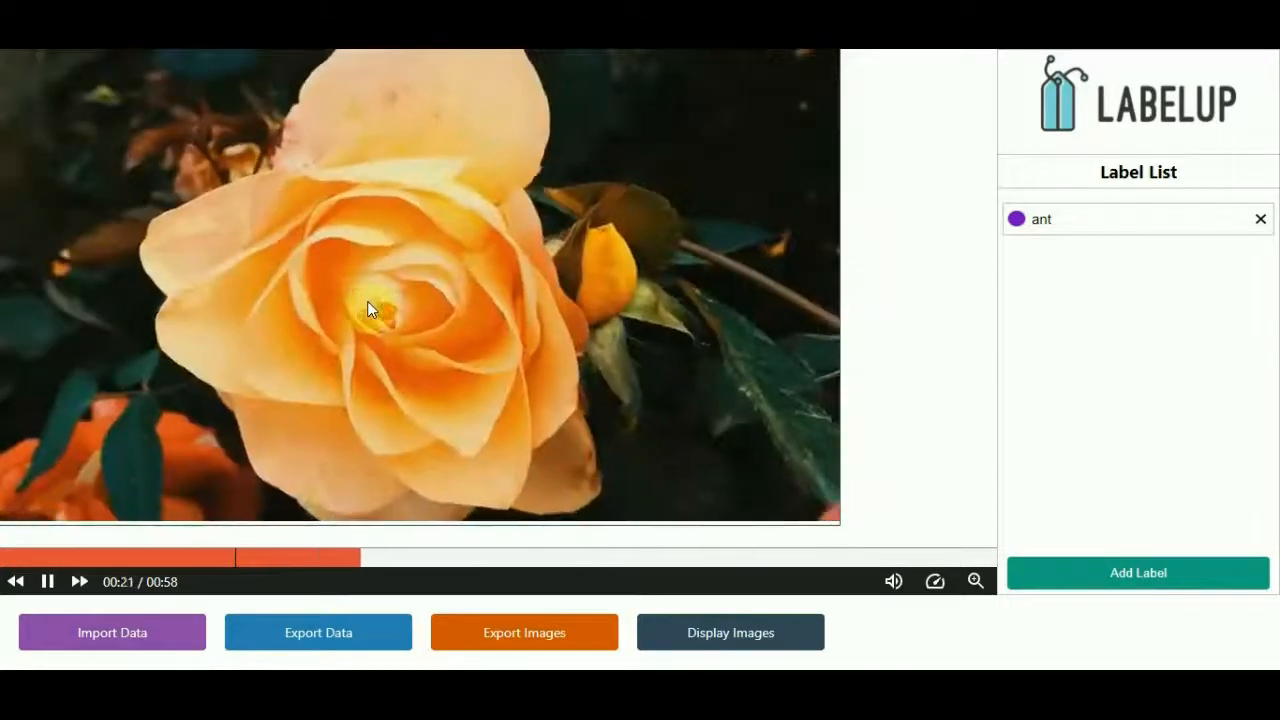
left_click(367, 301)
Rewind into the ant segment and play it to 00:19 with repeated pauses to check the box's fit
mouse_move(933, 578)
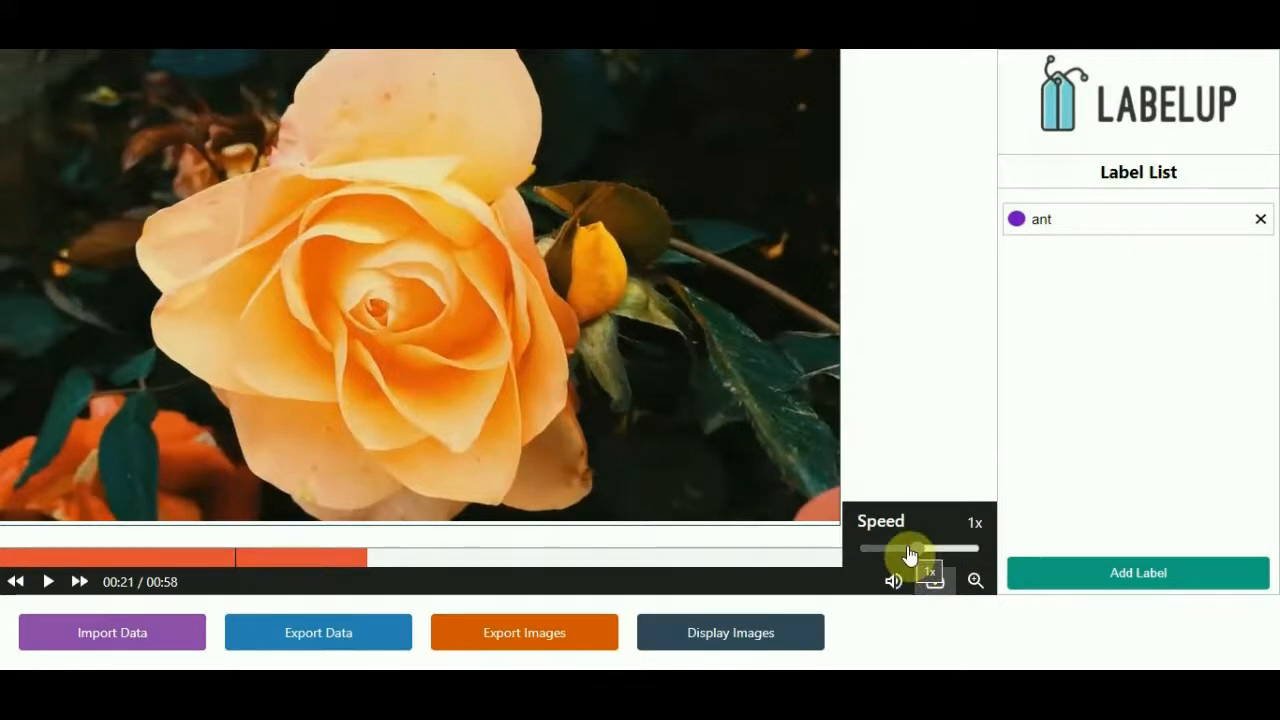
left_click_drag(334, 559, 291, 558)
key("space")
key("space")
key("space")
key("space")
key("space")
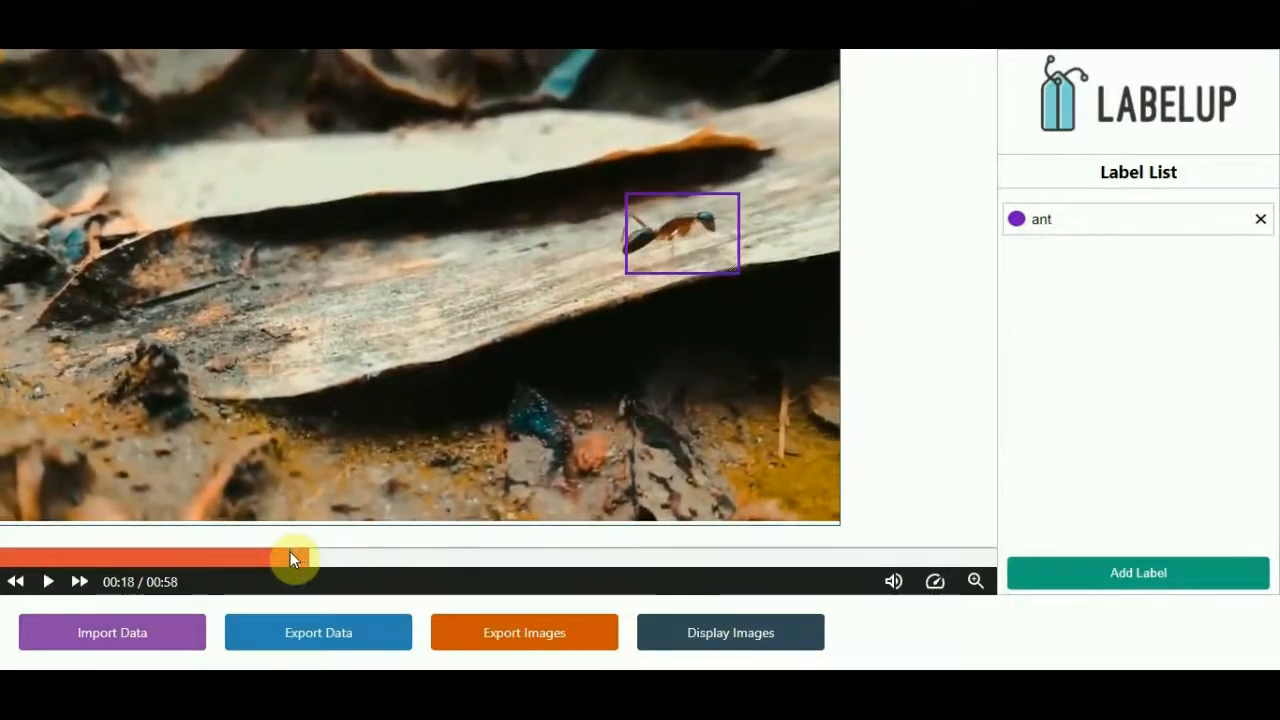
key("space")
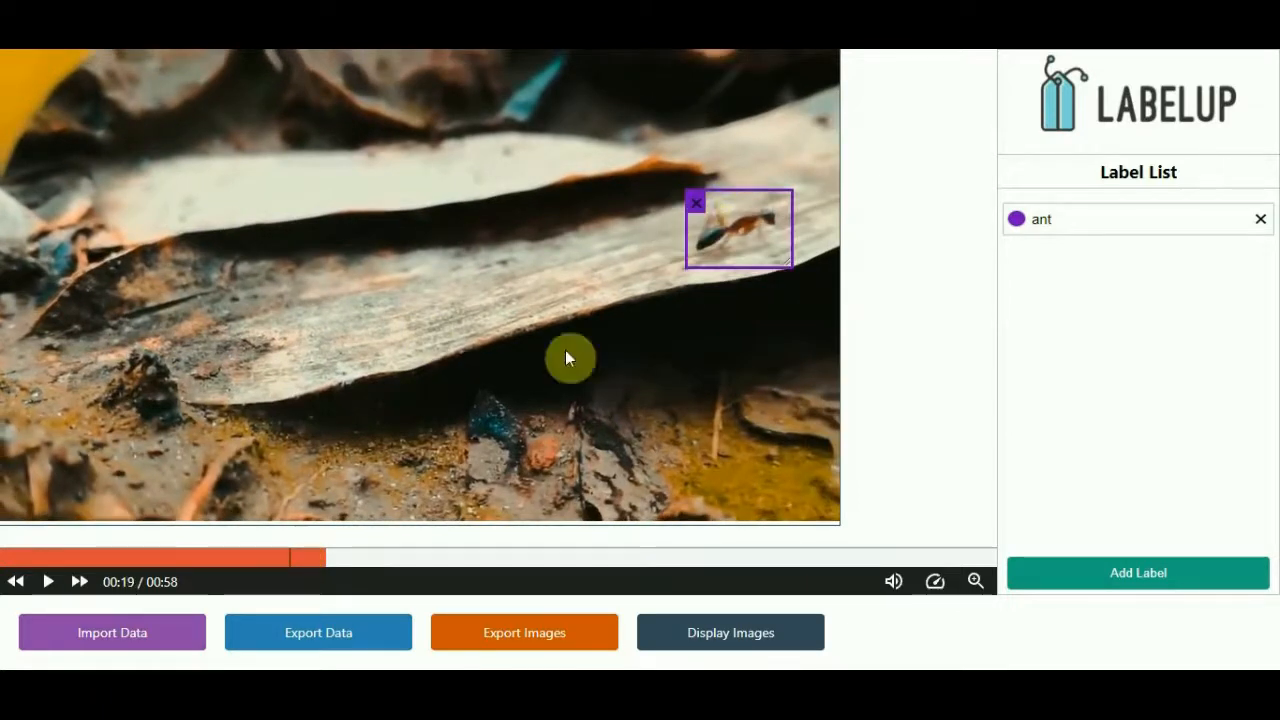
Export the annotation data and the cropped label images as JSON files
left_click(350, 642)
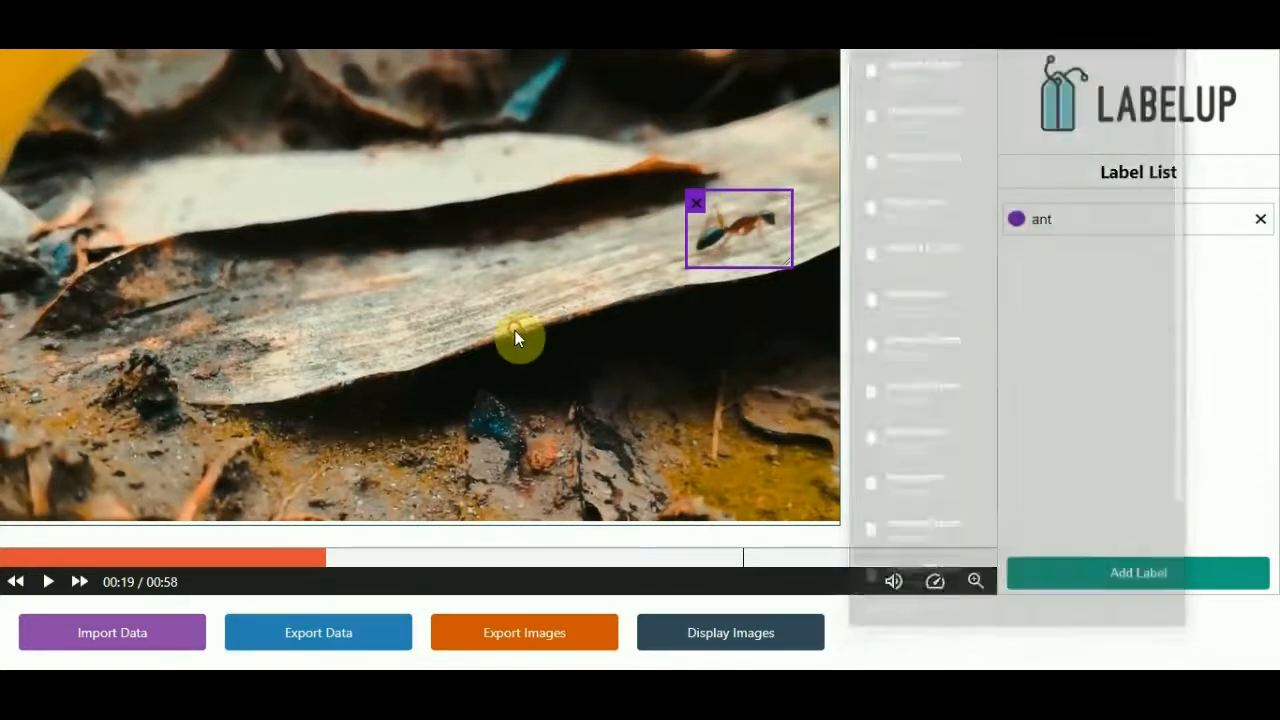
left_click(548, 640)
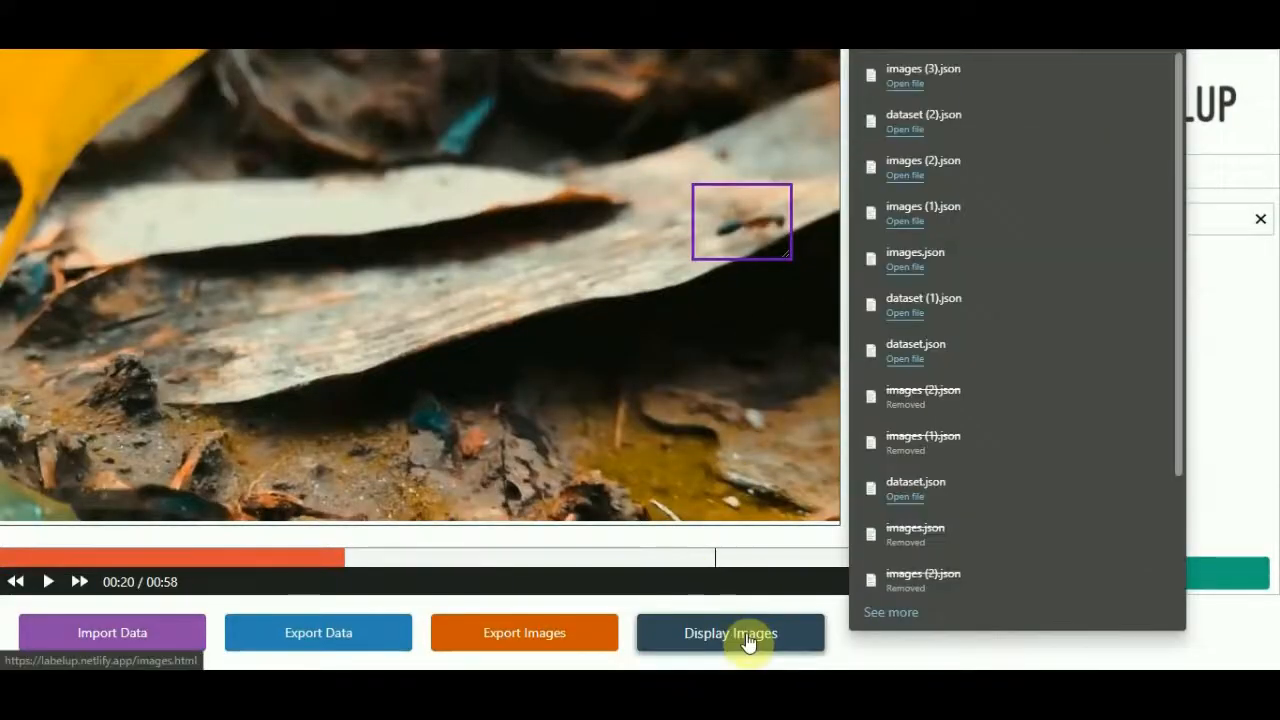
Go to the images dataset page and import the exported "images" file from Downloads
left_click(746, 640)
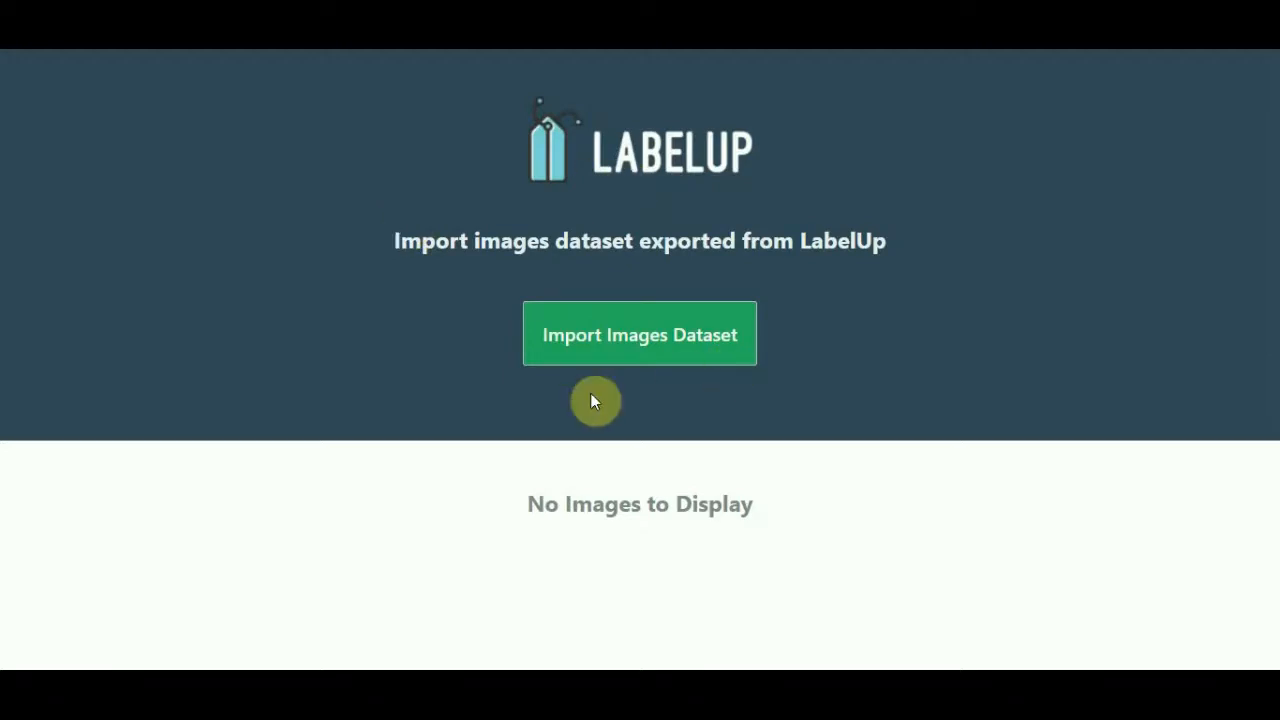
left_click(631, 341)
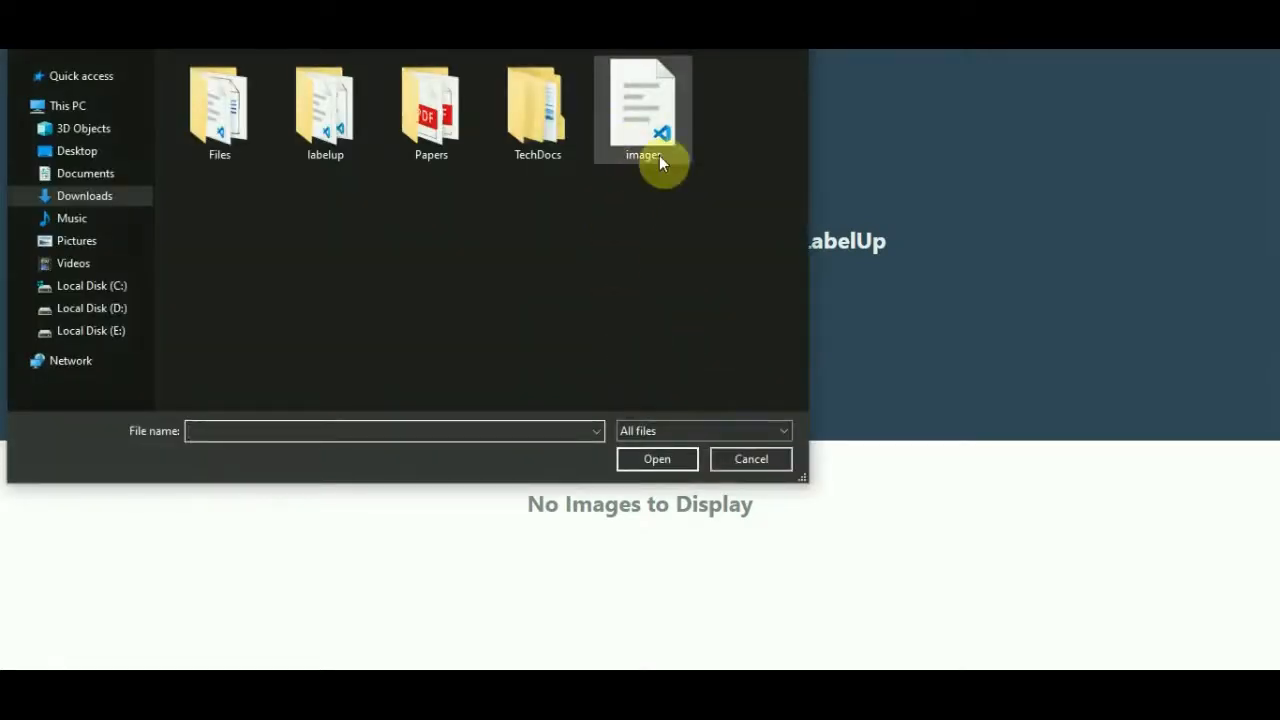
double_click(652, 134)
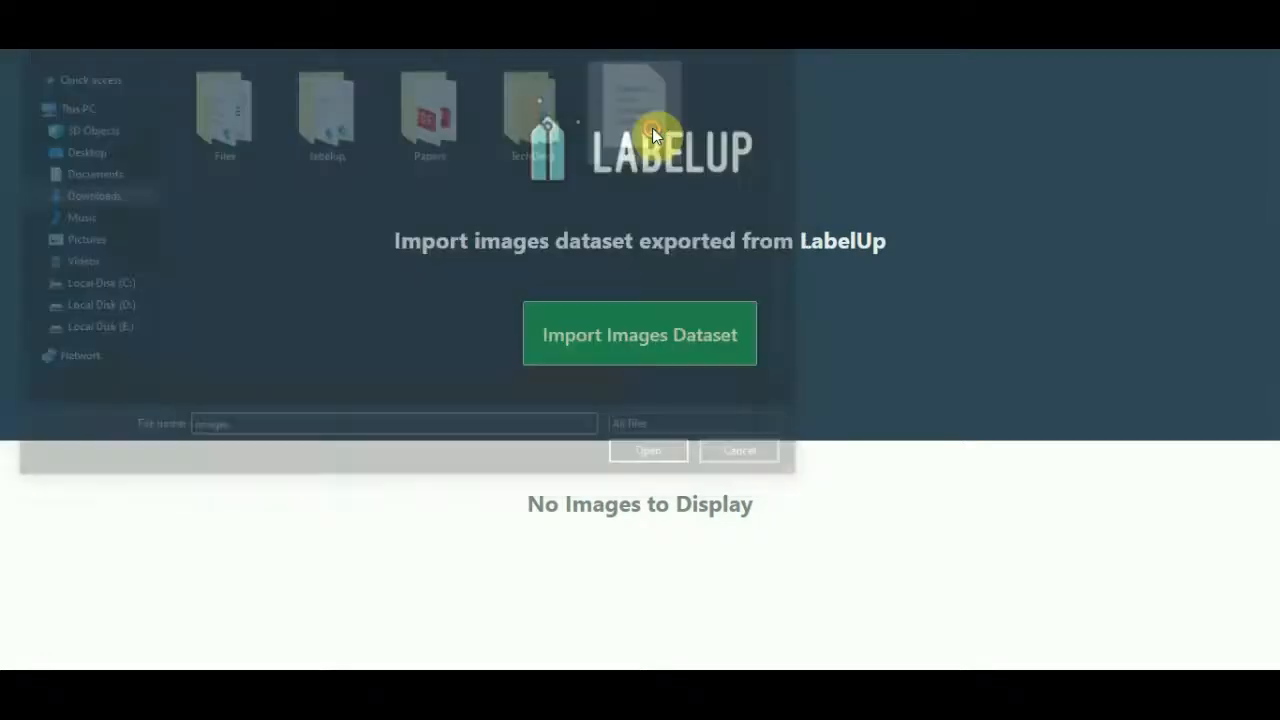
Look through the imported ant images and remove the first one, which does not contain an ant
scroll(943, 257, "down", 10)
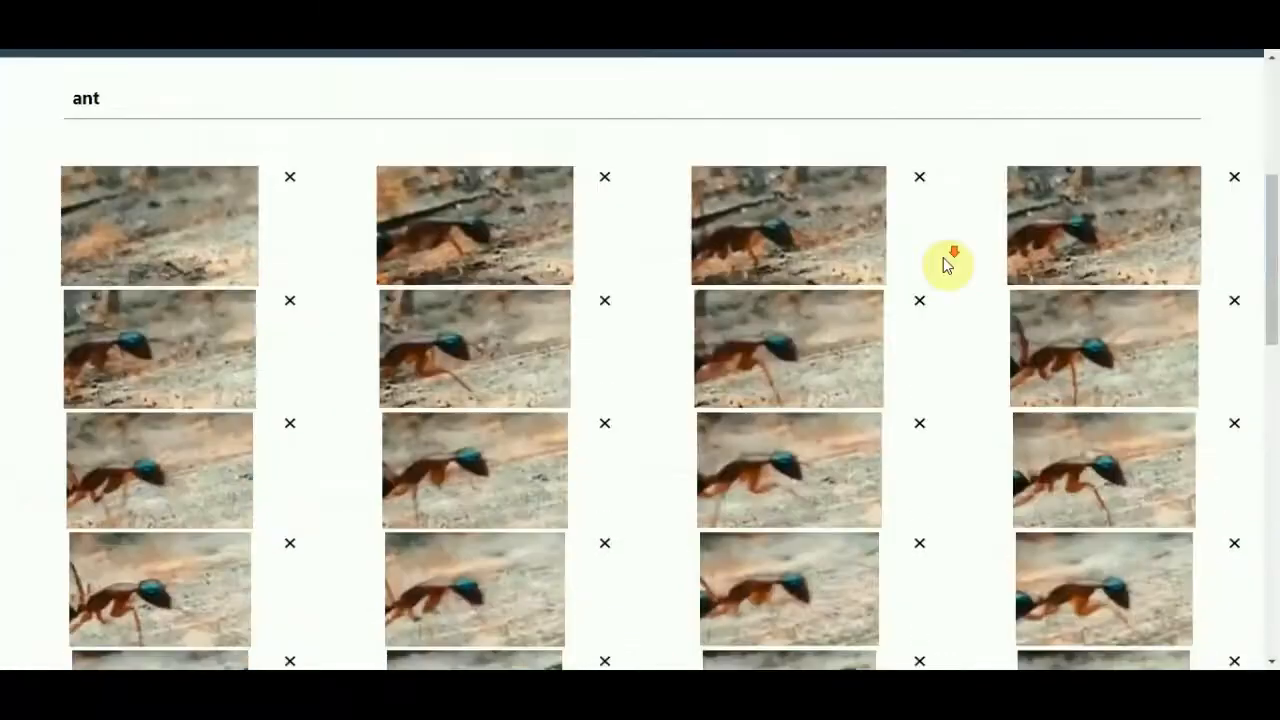
scroll(397, 245, "up", 10)
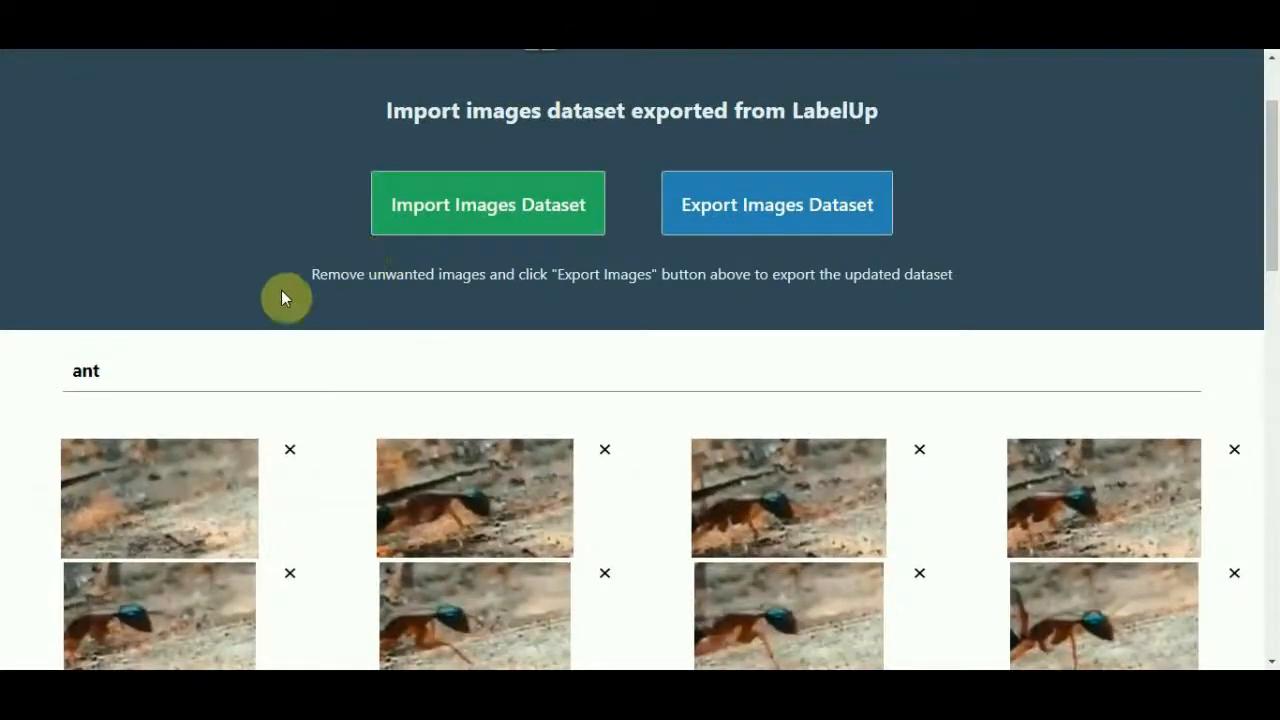
left_click(290, 449)
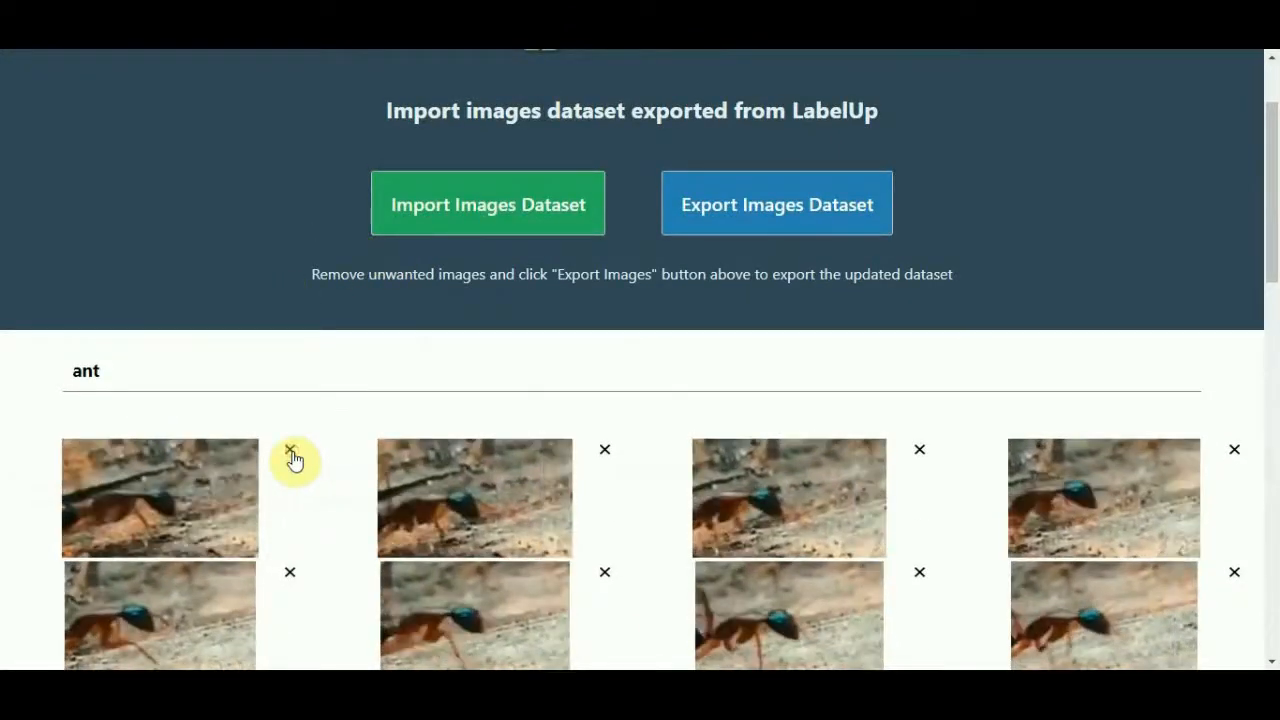
Export the updated ant images dataset without the removed image
left_click(769, 218)
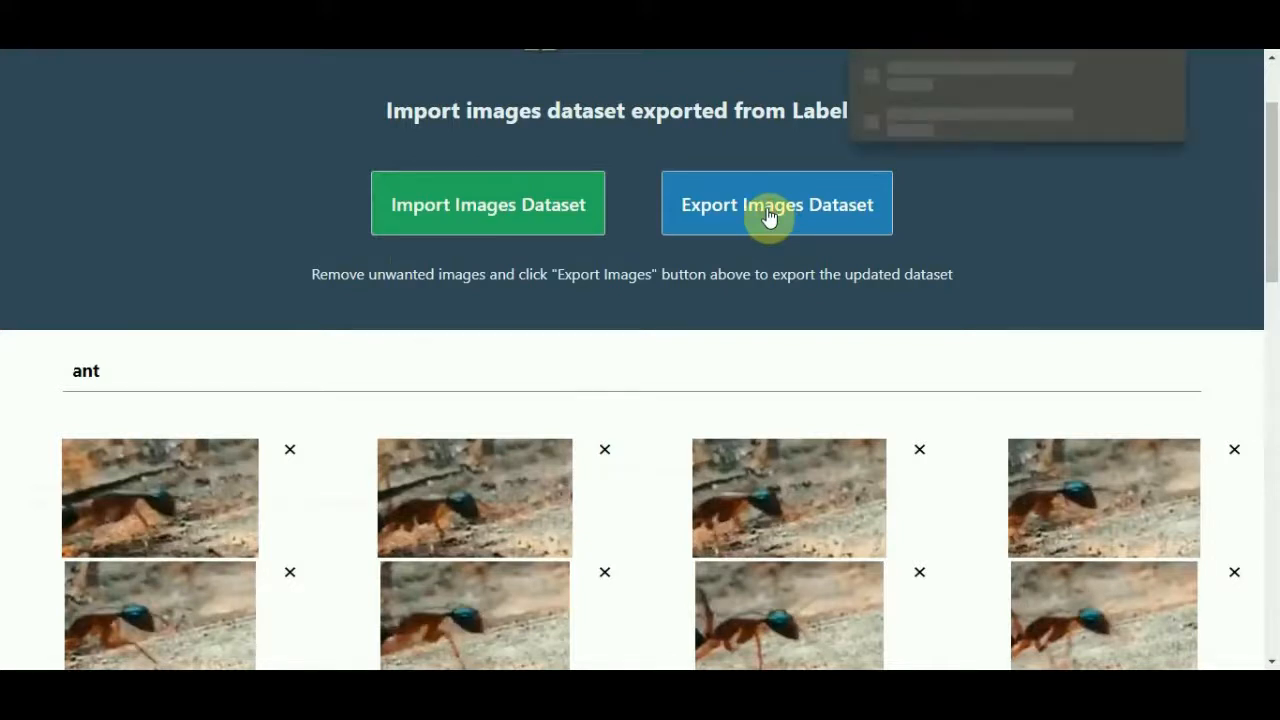
scroll(446, 492, "up", 2)
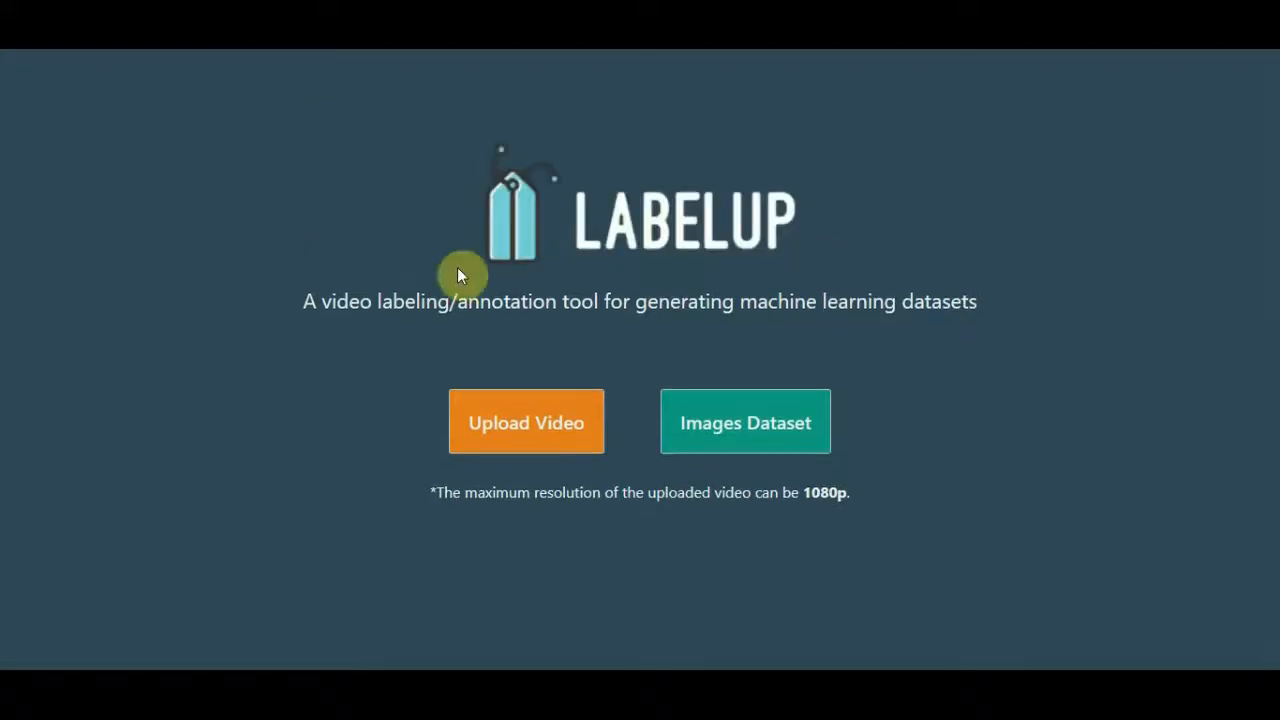
Upload the Racing video and import its label annotations from the "dataset" JSON file
left_click(578, 428)
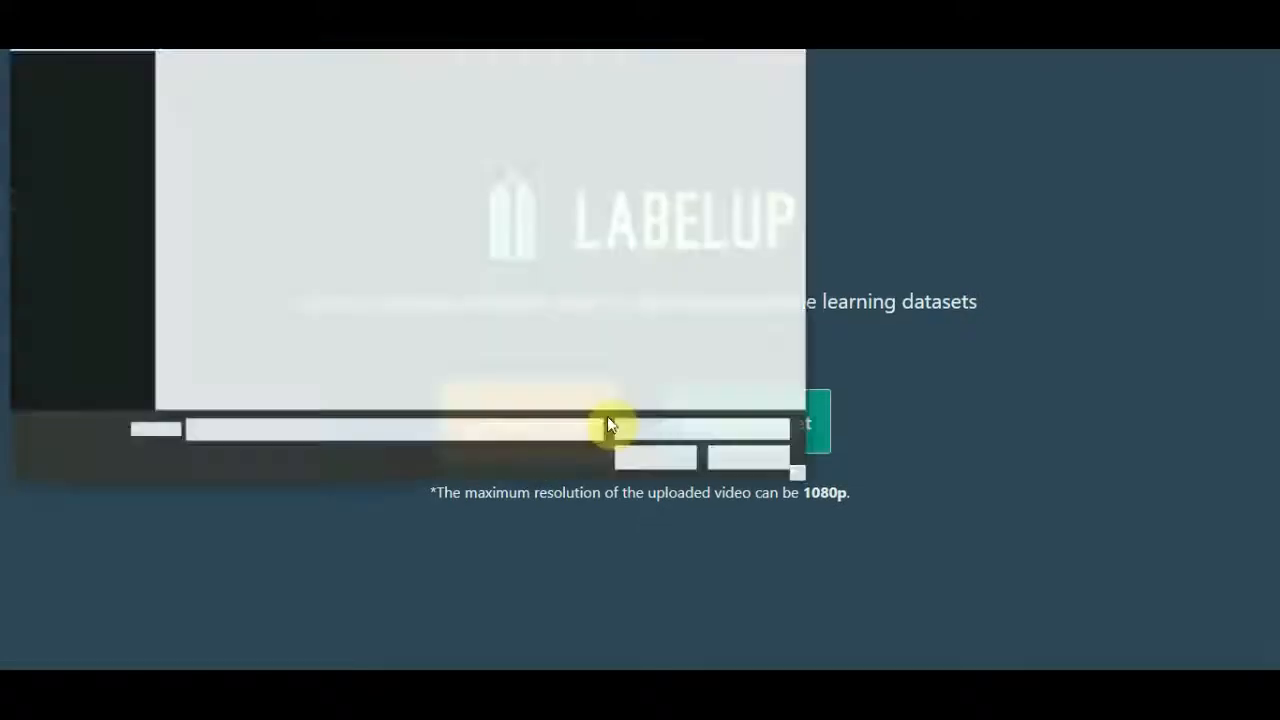
double_click(337, 131)
double_click(235, 267)
left_click(111, 633)
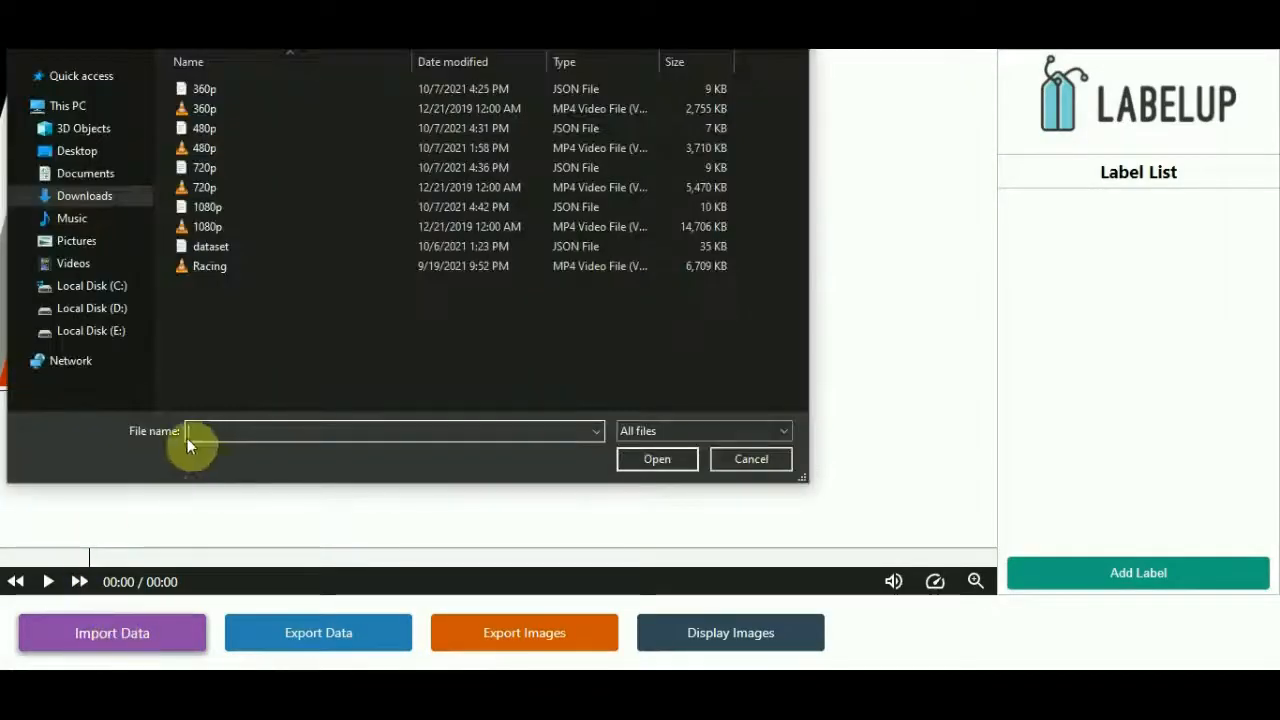
double_click(217, 248)
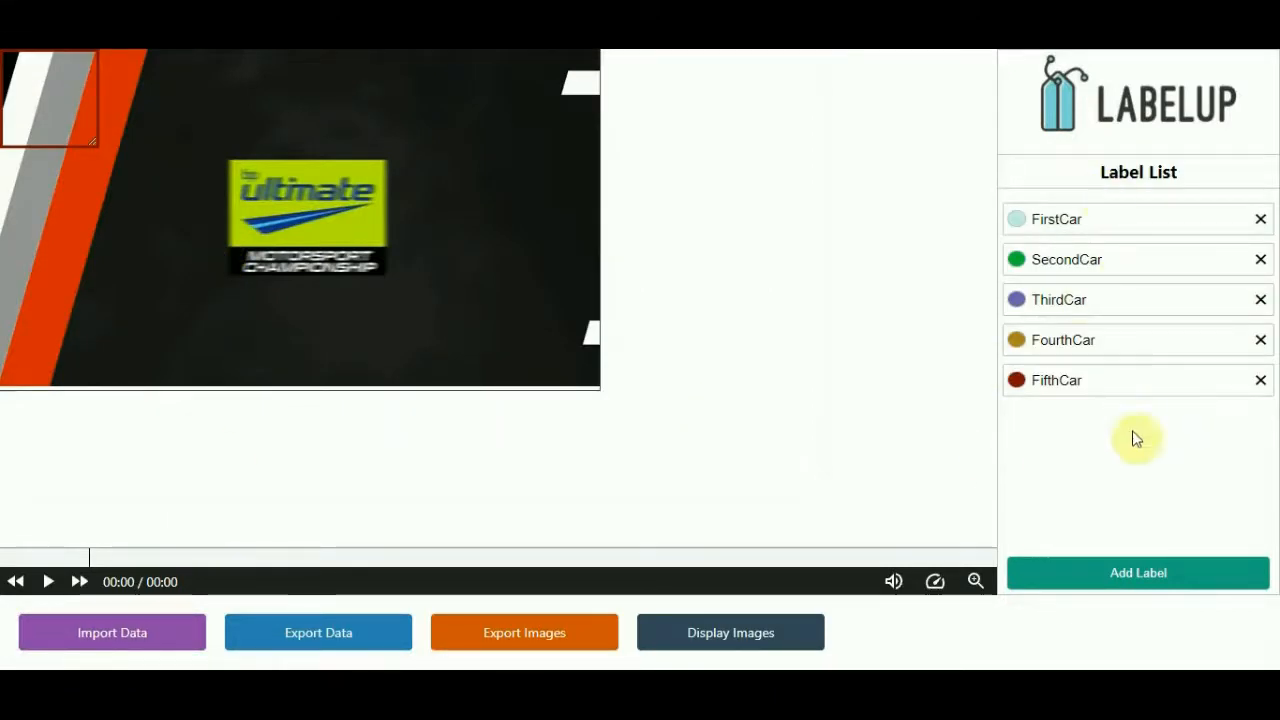
Play the racing video to 00:06 to check the imported car boxes, and export the labelled images
left_click(48, 581)
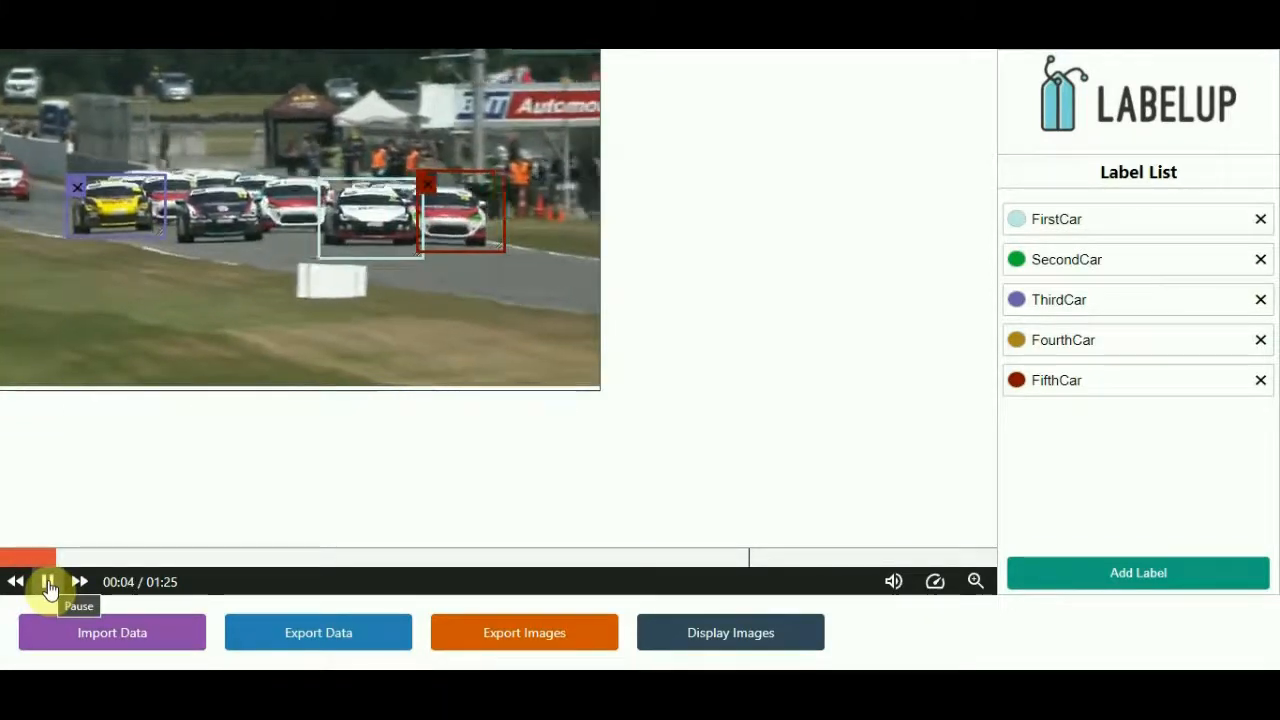
left_click(48, 581)
left_click(537, 646)
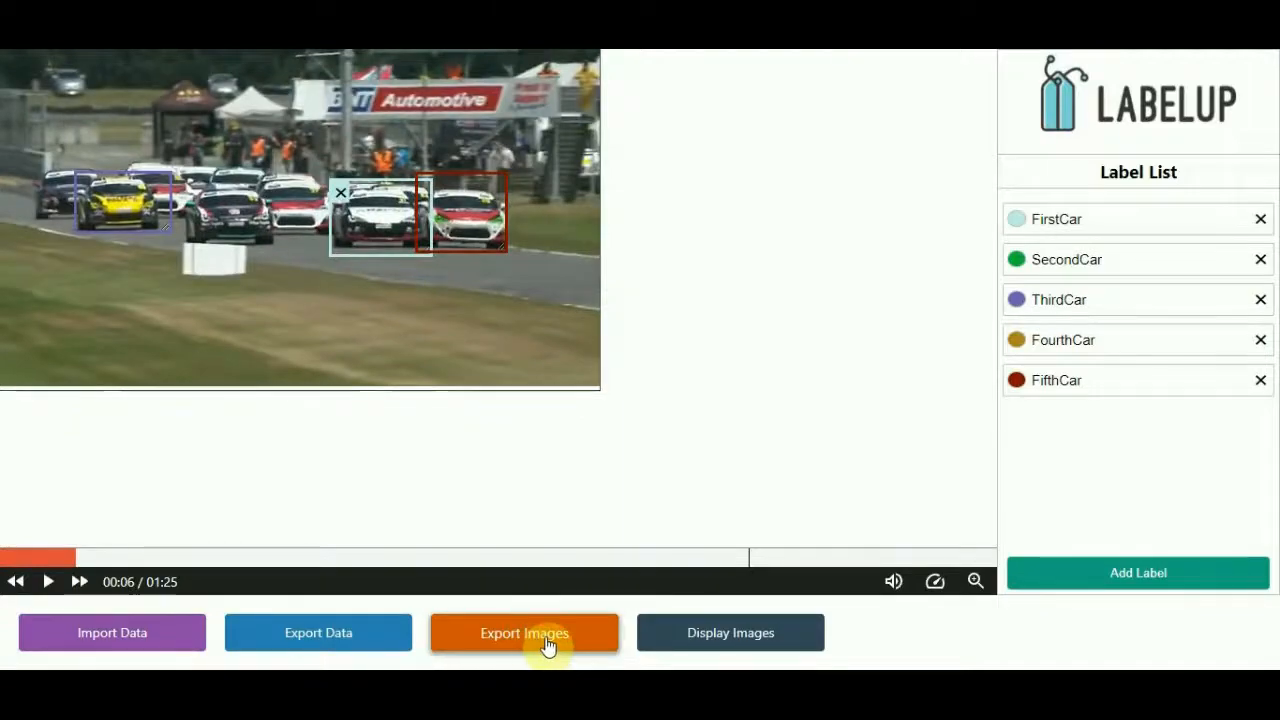